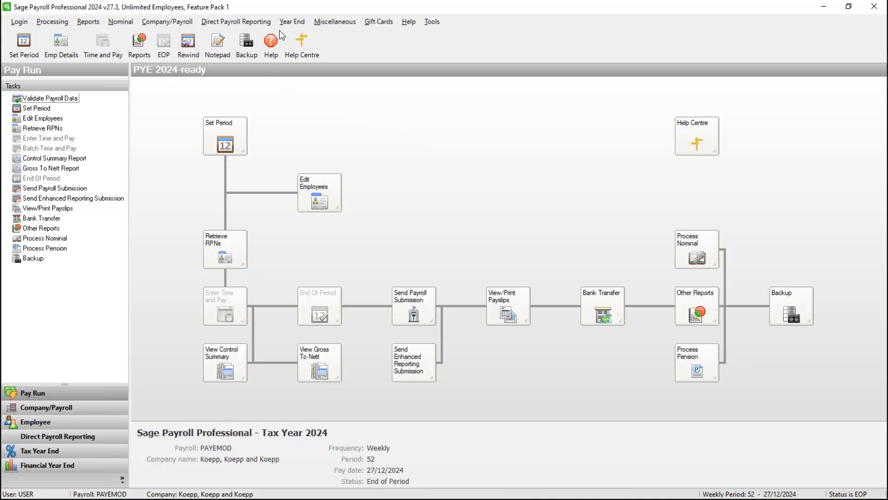
# Set up the 2025 tax year by creating the 2025 payroll data from the current payroll.
pyautogui.click(289, 24)
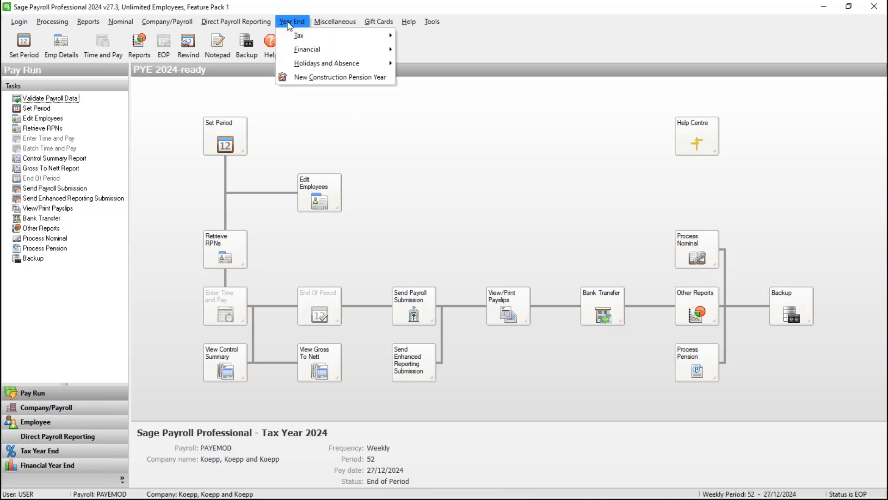
pyautogui.moveTo(309, 39)
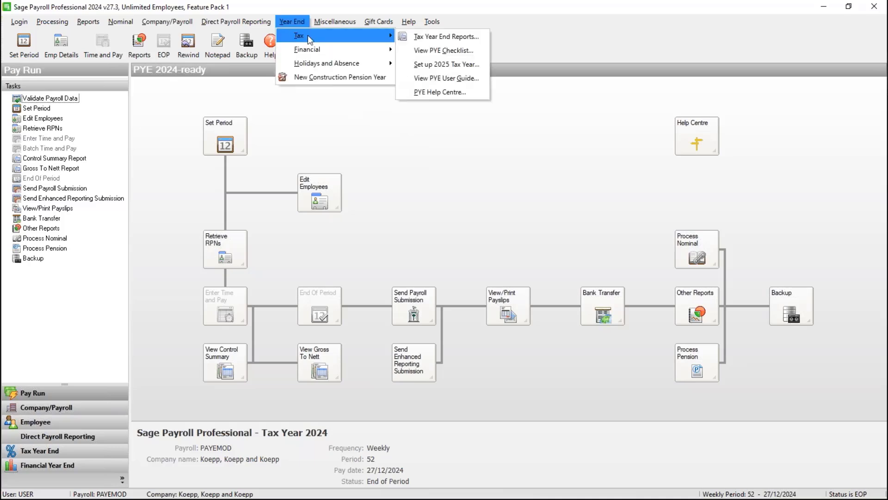
pyautogui.click(429, 65)
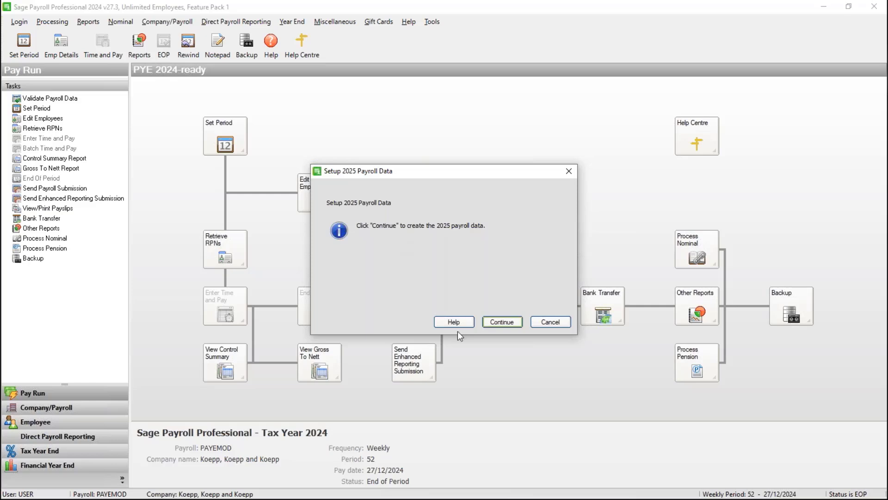
pyautogui.click(513, 322)
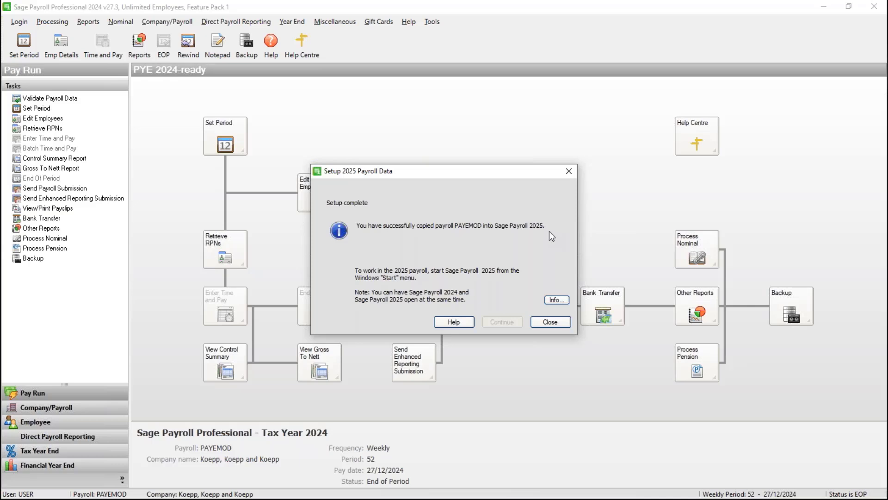
pyautogui.click(560, 326)
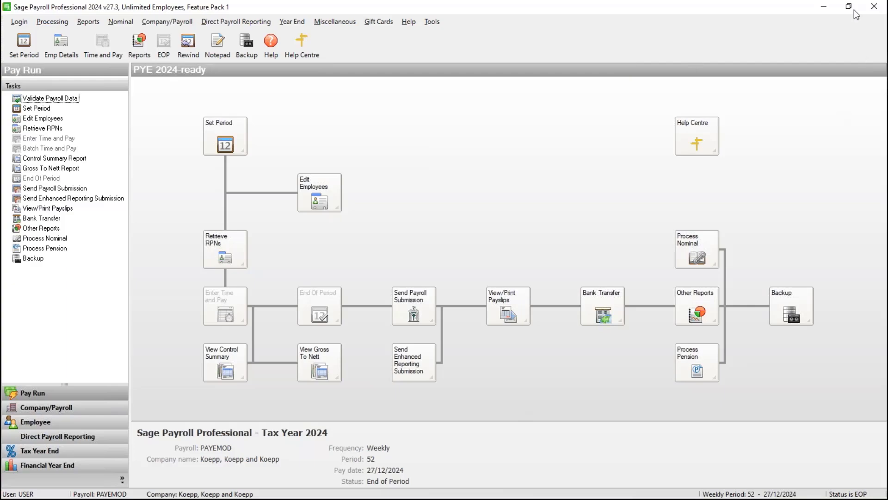
# Switch to Sage Payroll 2025, log in as USER to payroll PAYEMOD with the user and payroll passwords, and dismiss the start-up message.
pyautogui.click(824, 7)
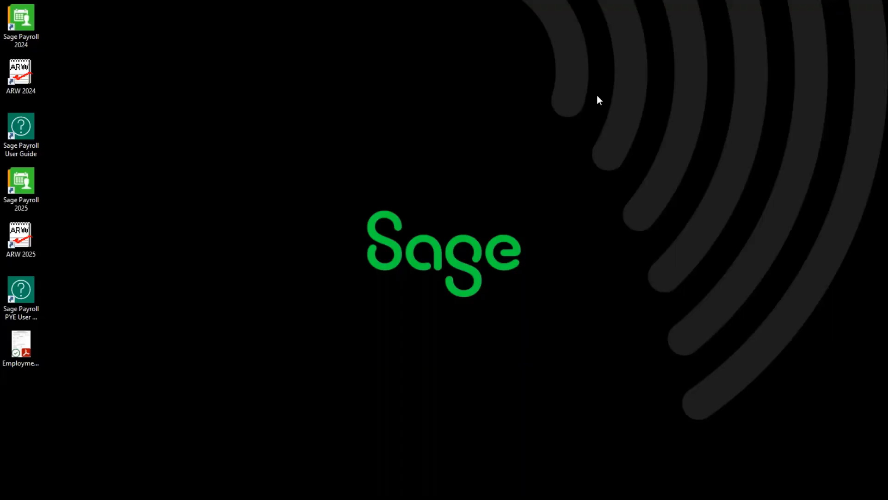
pyautogui.doubleClick(21, 187)
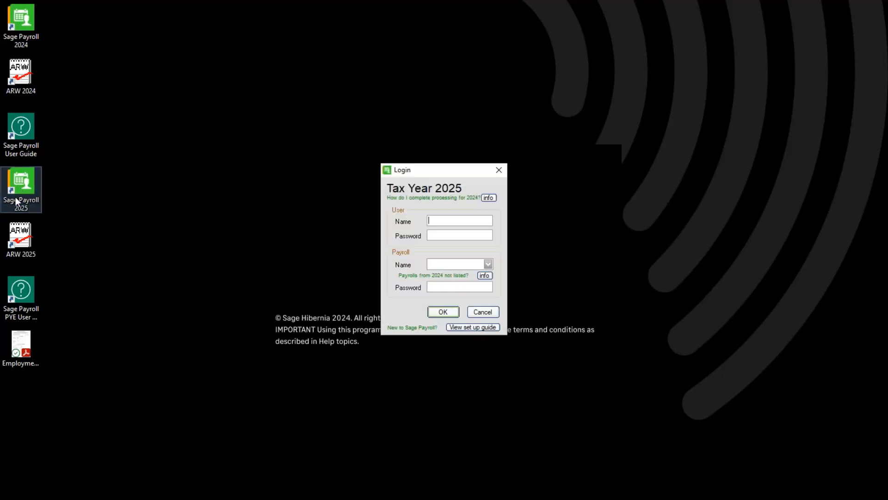
pyautogui.write('USER')
pyautogui.press('Tab')
pyautogui.write('*********')
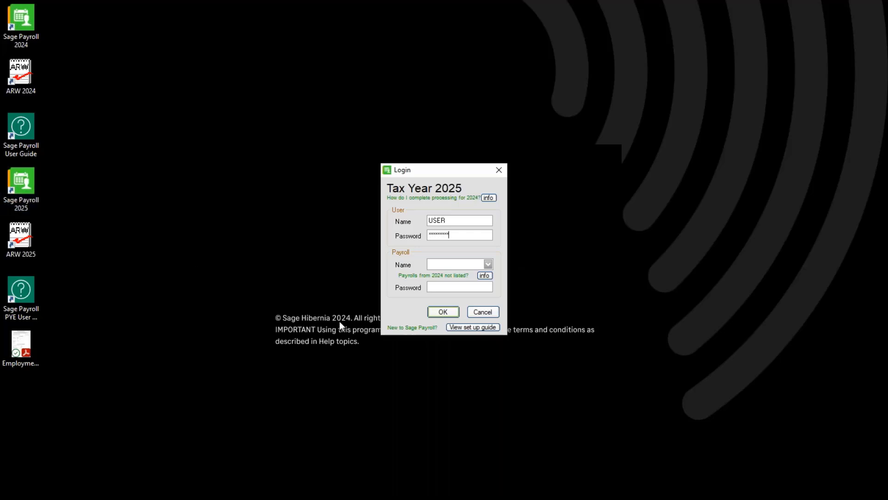
pyautogui.click(488, 264)
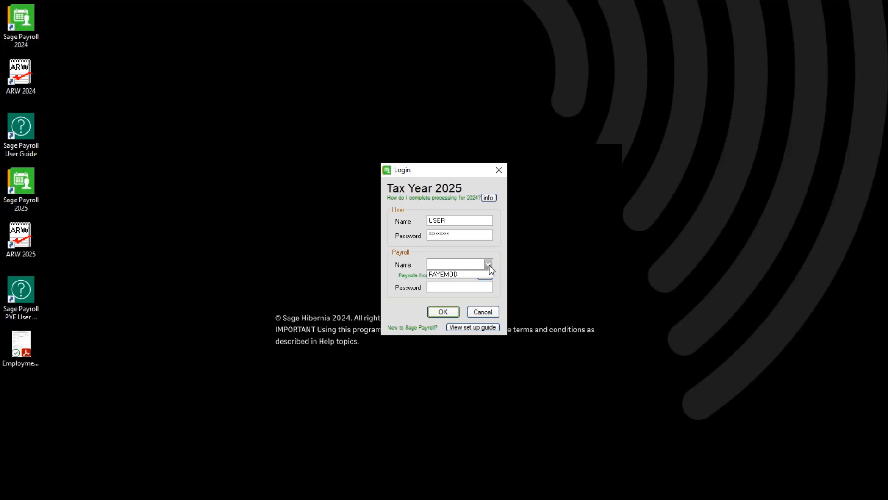
pyautogui.click(466, 273)
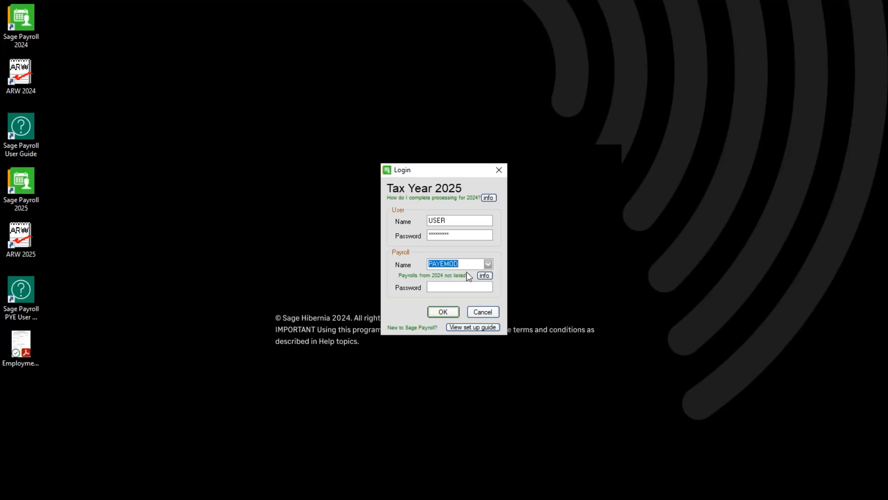
pyautogui.click(445, 289)
pyautogui.write('*********')
pyautogui.click(441, 312)
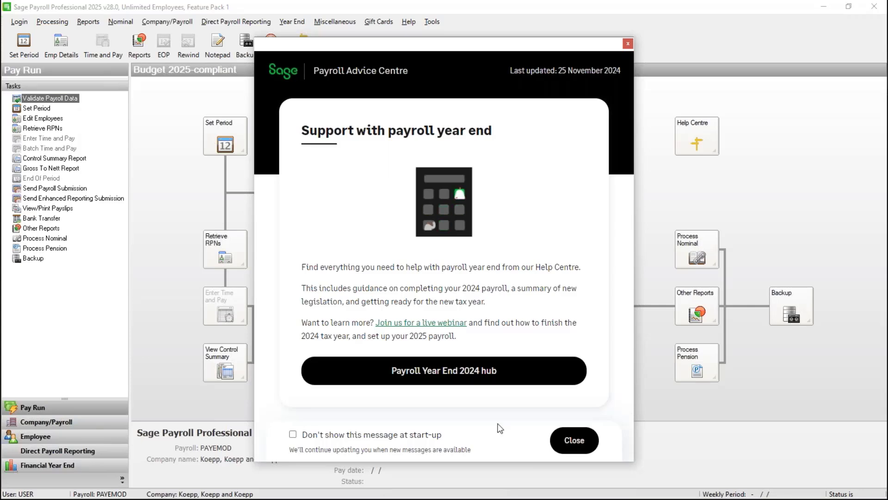
pyautogui.click(574, 442)
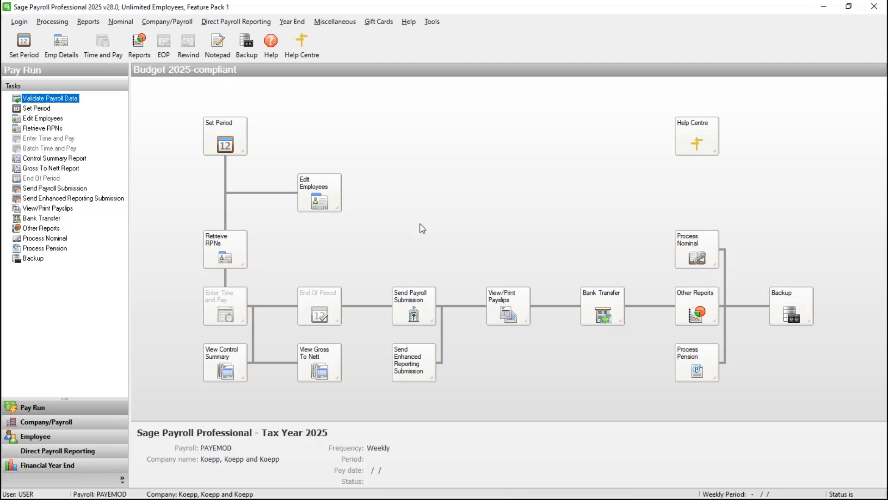
# Examine the first employee's year-to-date pay, payments, deductions and tax, PRSI and USC details carried into 2025.
pyautogui.click(337, 203)
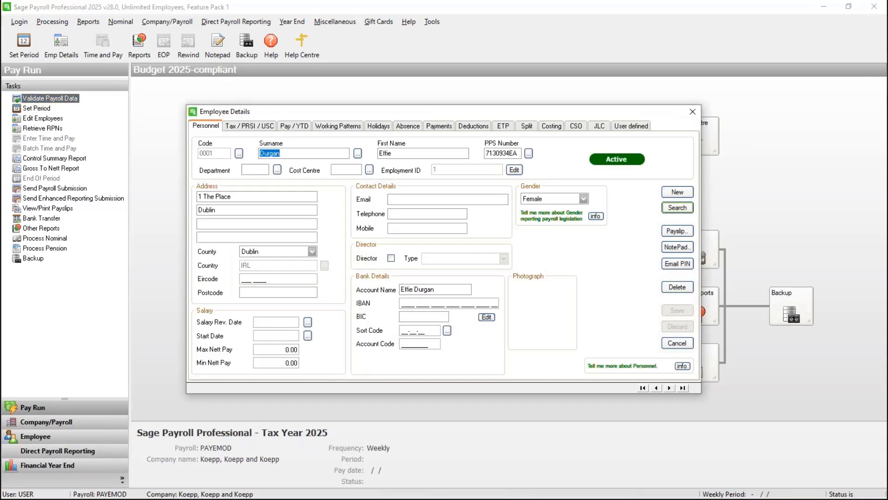
pyautogui.click(293, 127)
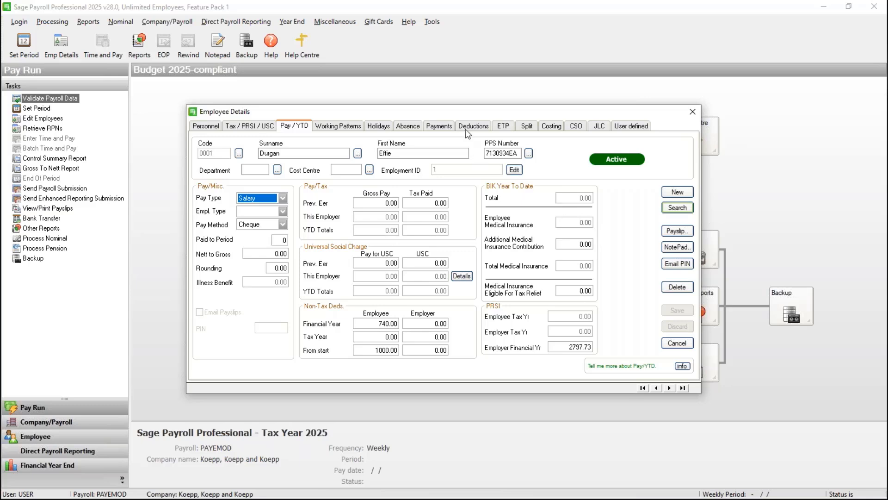
pyautogui.click(440, 126)
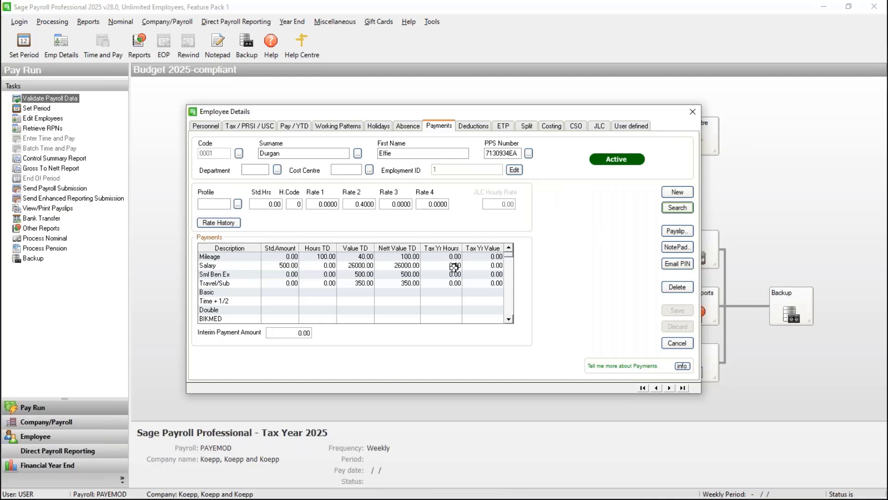
pyautogui.click(476, 127)
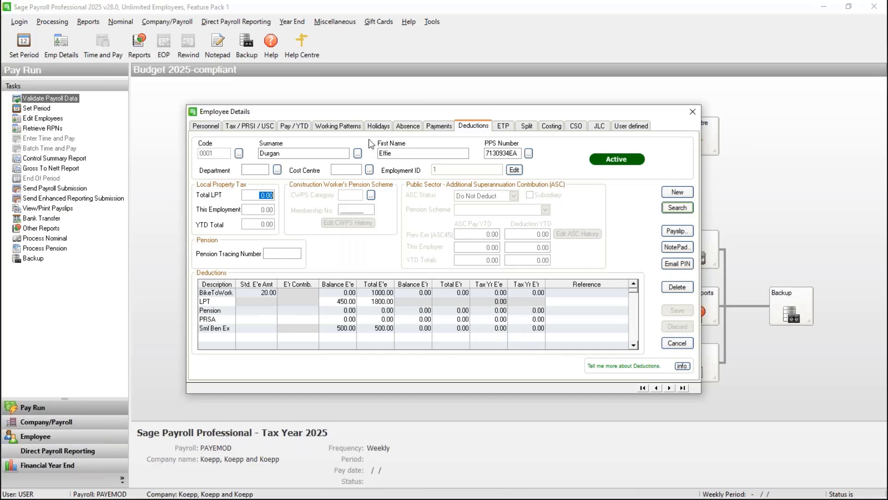
pyautogui.click(236, 129)
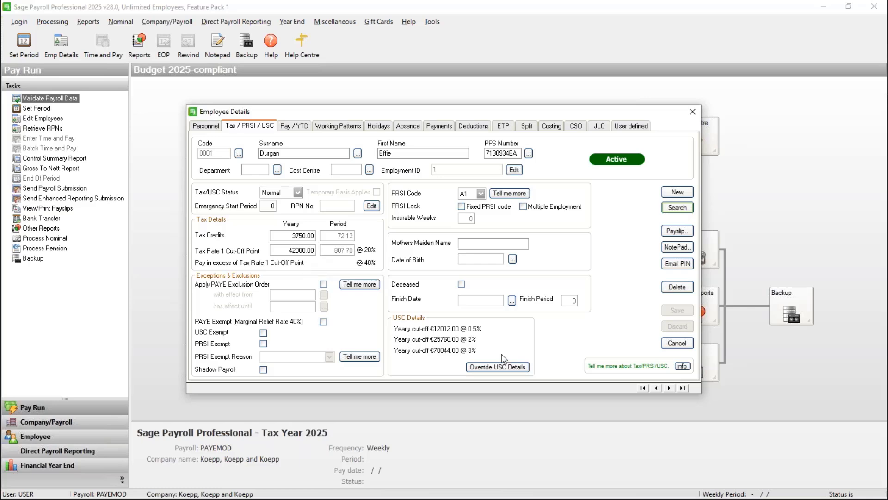
pyautogui.click(677, 343)
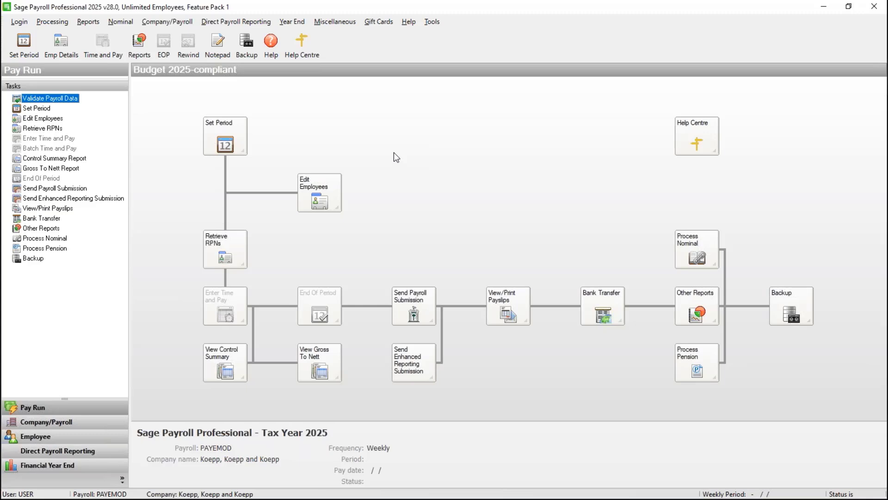
# Check the RPN log for entries in the 2025 payroll.
pyautogui.click(230, 22)
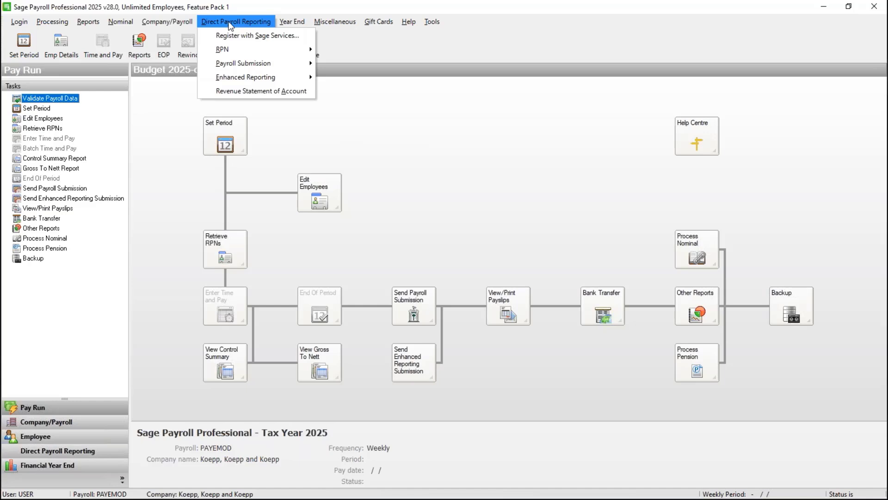
pyautogui.moveTo(256, 52)
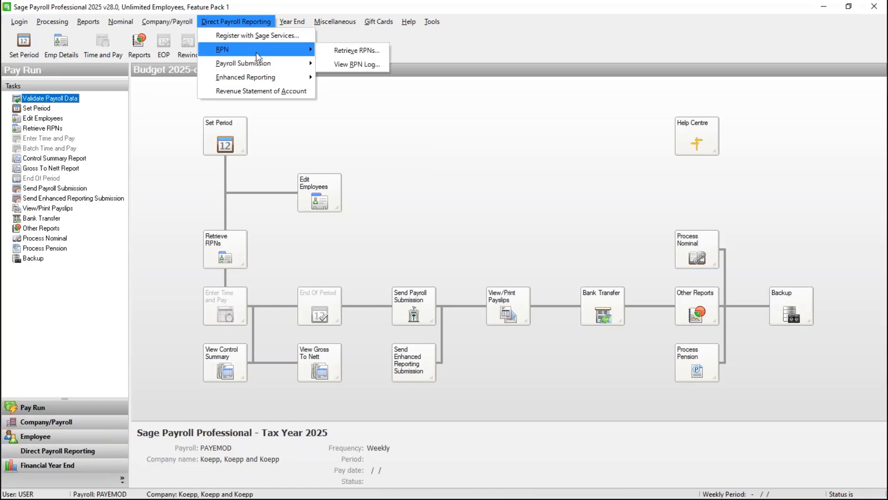
pyautogui.click(341, 66)
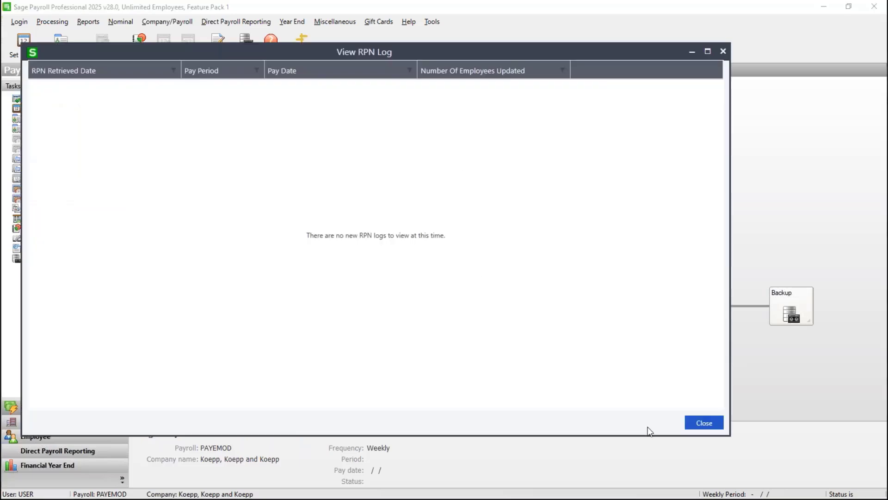
pyautogui.click(705, 423)
# Check the payroll submission log for entries in the 2025 payroll.
pyautogui.click(243, 23)
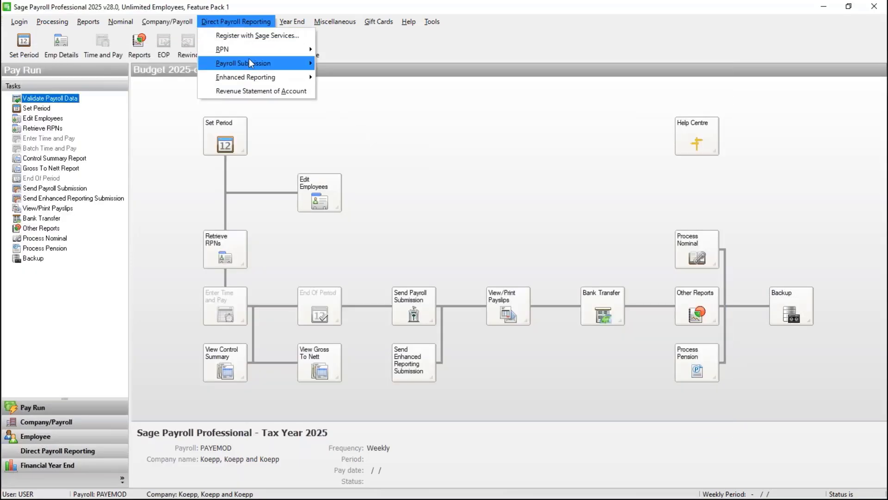
pyautogui.moveTo(251, 64)
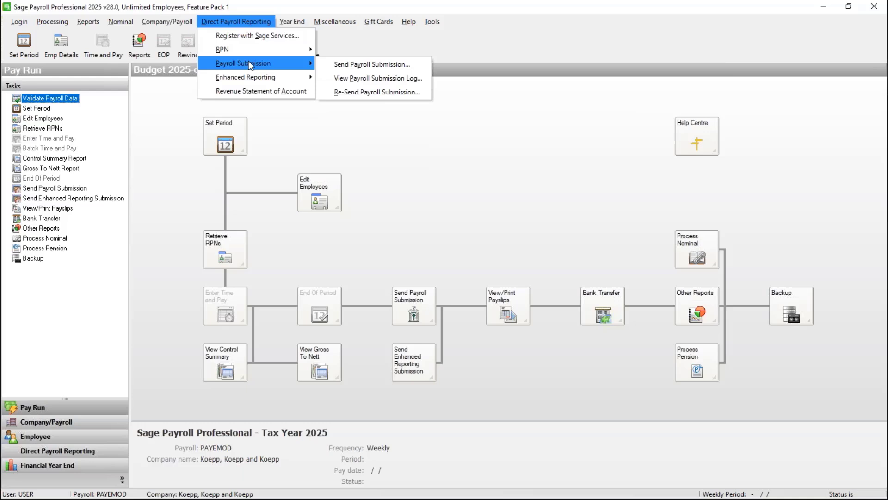
pyautogui.click(360, 79)
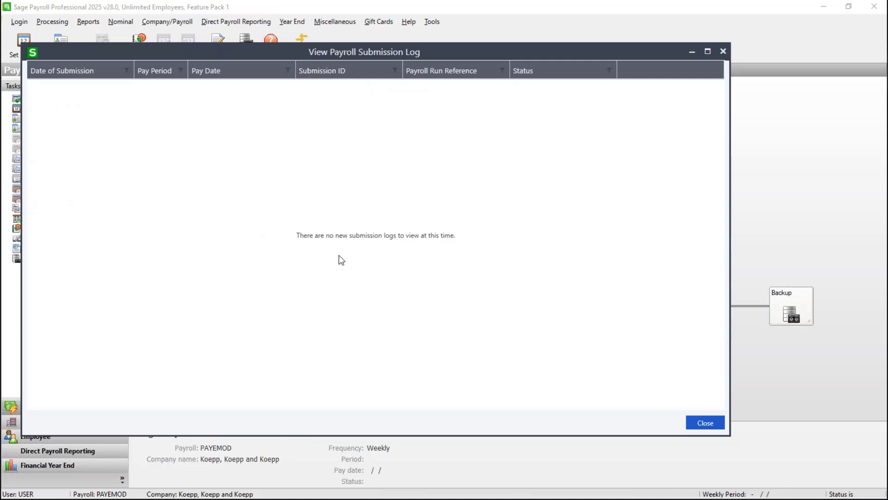
pyautogui.click(705, 423)
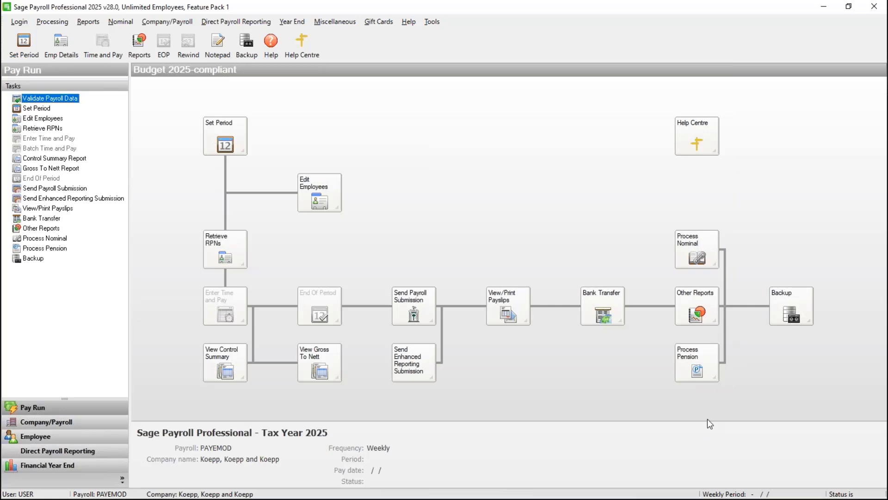
# Start setting the period and clear down the Financial Year balances.
pyautogui.click(9, 58)
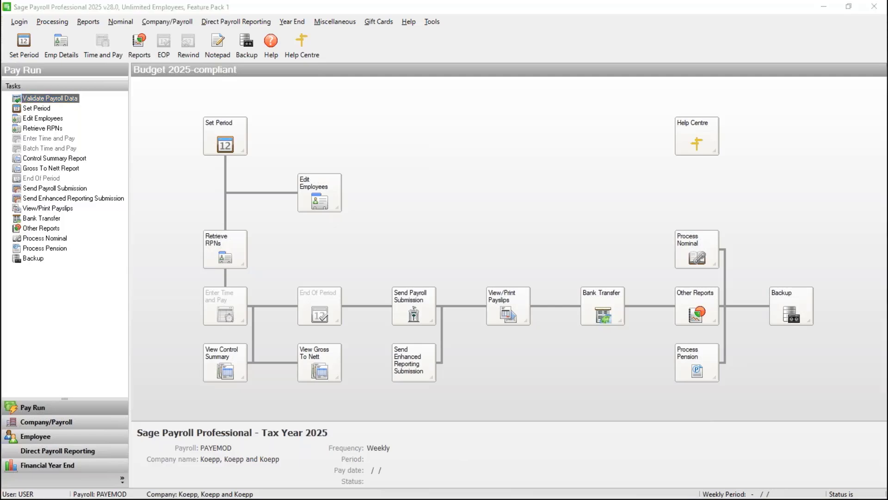
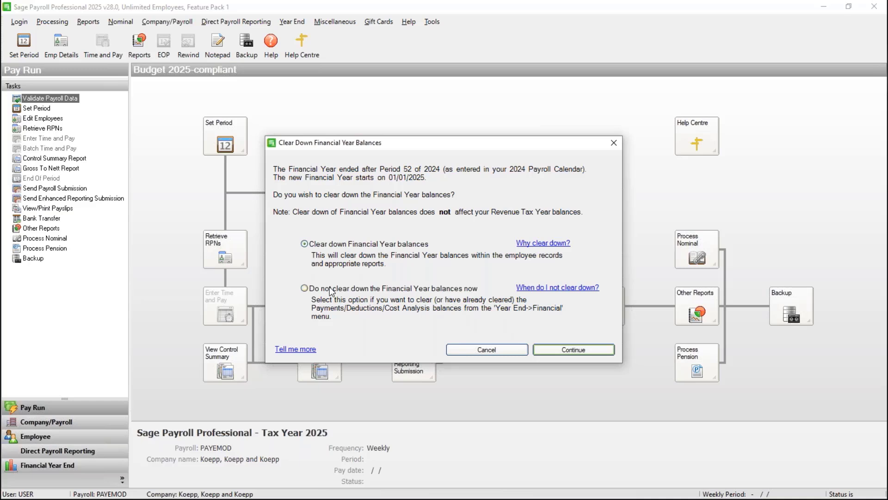
pyautogui.click(550, 356)
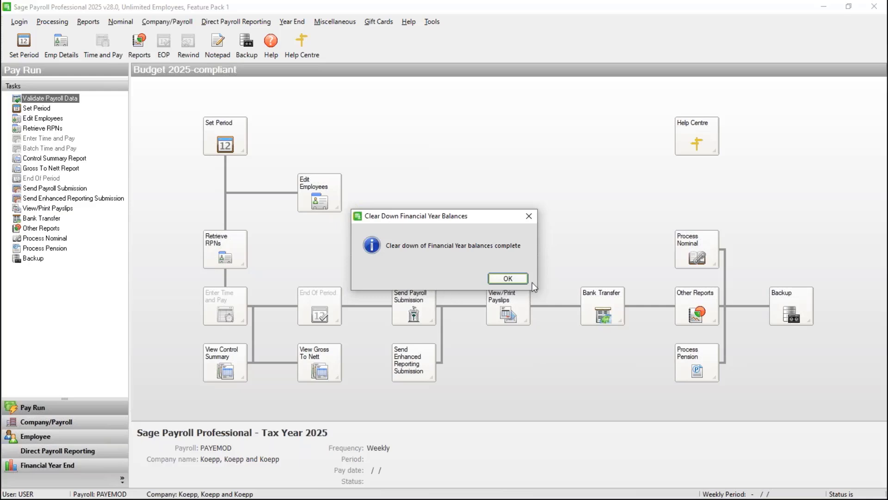
pyautogui.click(520, 280)
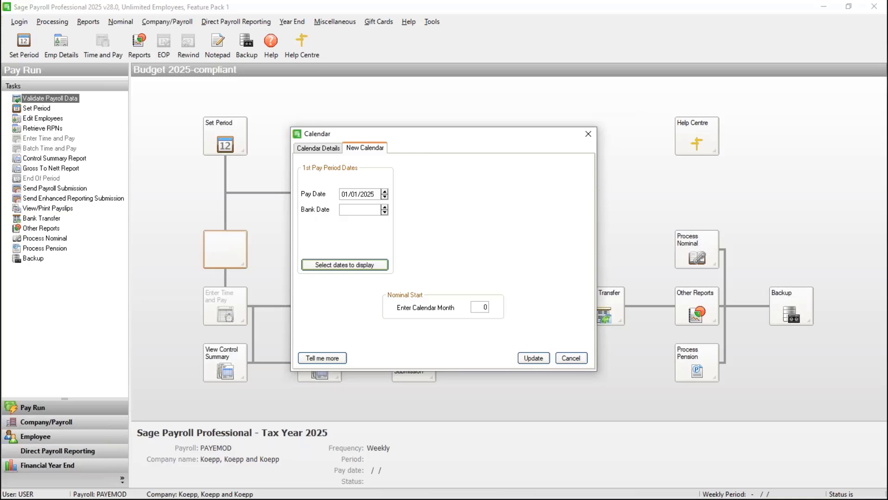
# Set the new calendar's first pay period to pay date 03/01/2025 and bank date 02/01/2025.
pyautogui.click(345, 265)
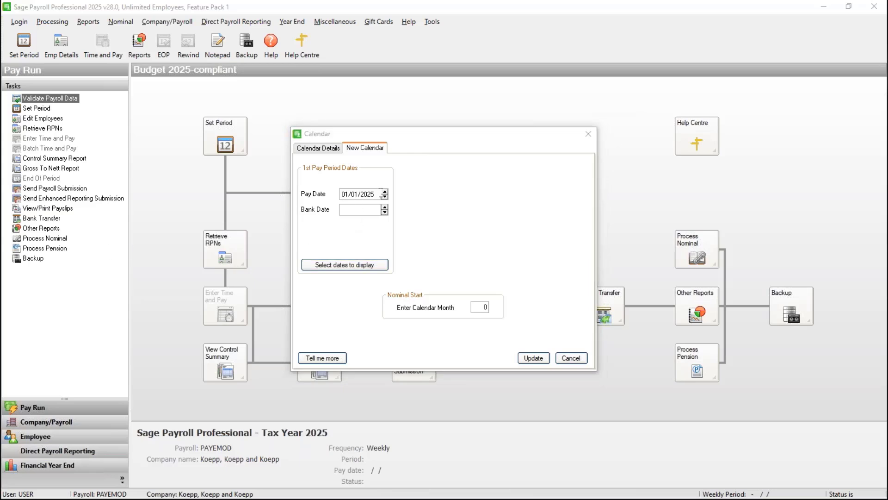
pyautogui.click(385, 191)
pyautogui.click(384, 191)
pyautogui.click(381, 194)
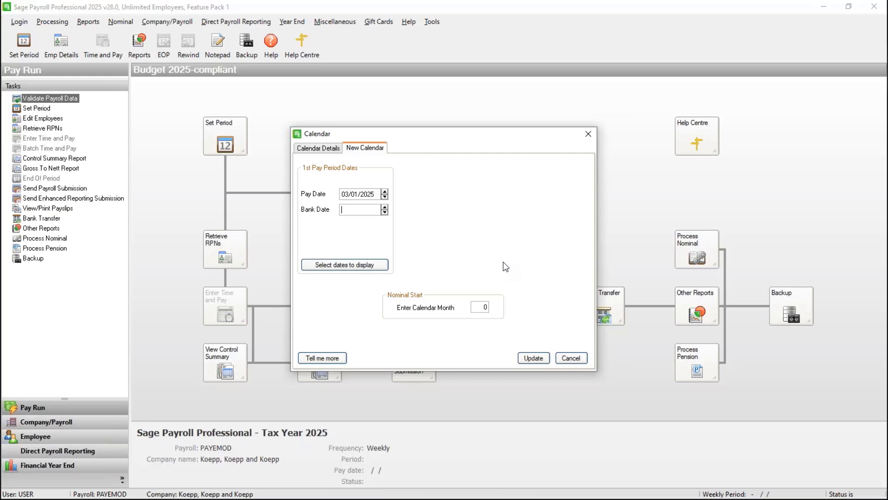
pyautogui.write('02/01/2025')
pyautogui.press('Tab')
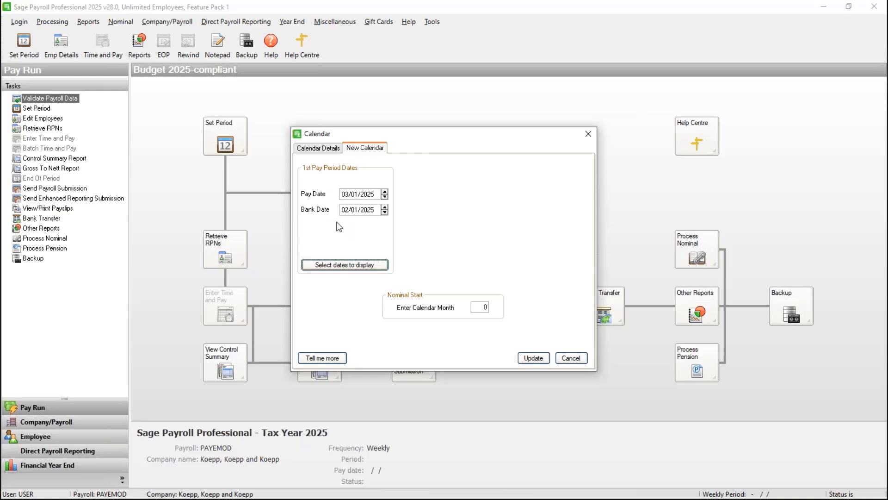
# Add the Cheque Date and Giro Date to the dates displayed in the new calendar.
pyautogui.click(345, 265)
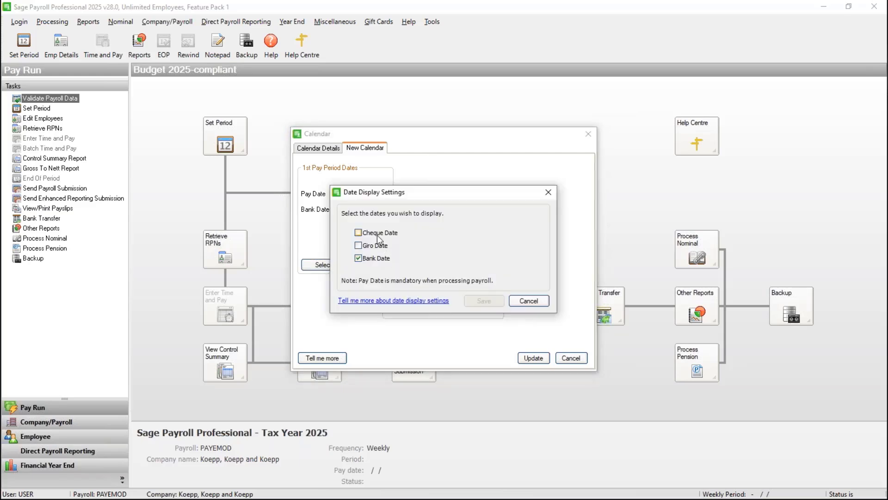
pyautogui.click(358, 245)
pyautogui.click(484, 301)
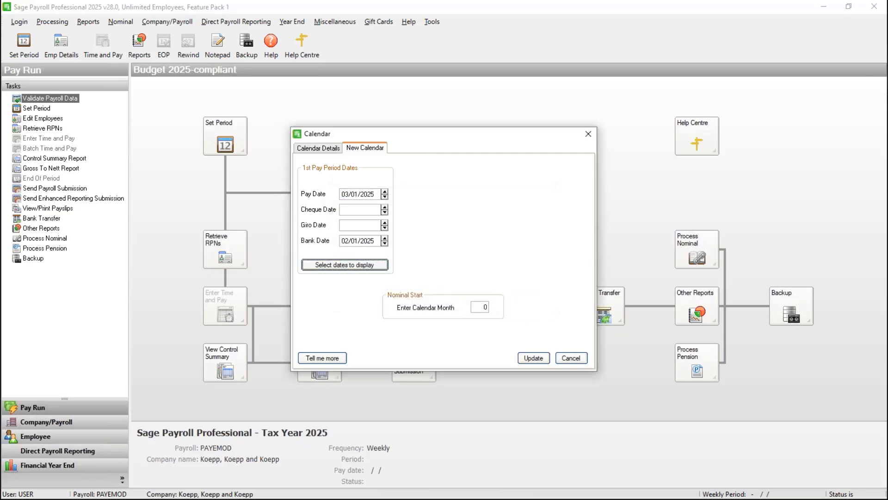
# Remove the Cheque Date and Giro Date from the dates displayed in the new calendar, keeping only the Bank Date.
pyautogui.click(363, 264)
pyautogui.click(358, 233)
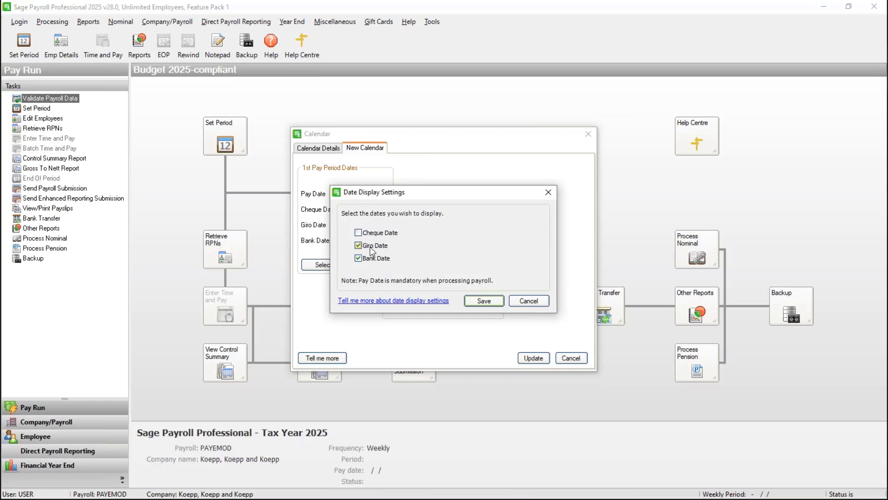
pyautogui.click(493, 304)
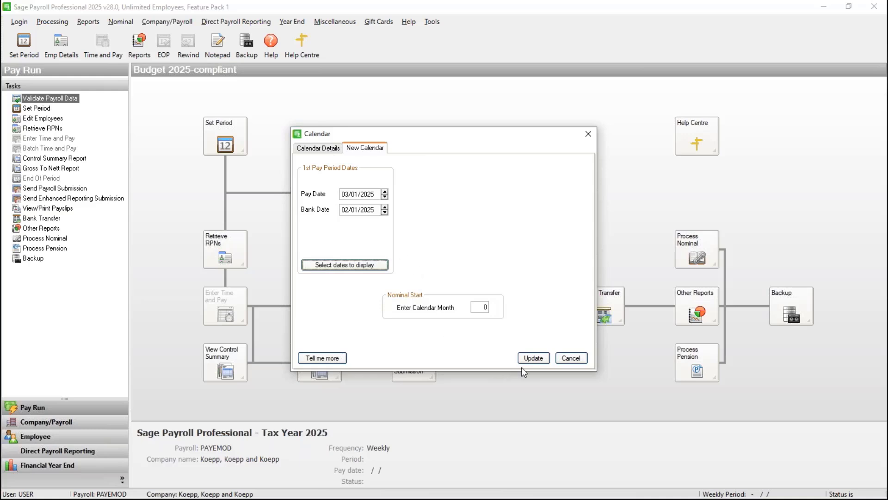
# Generate the weekly calendar and review its pay periods through to period 52, abandoning the changes.
pyautogui.click(533, 358)
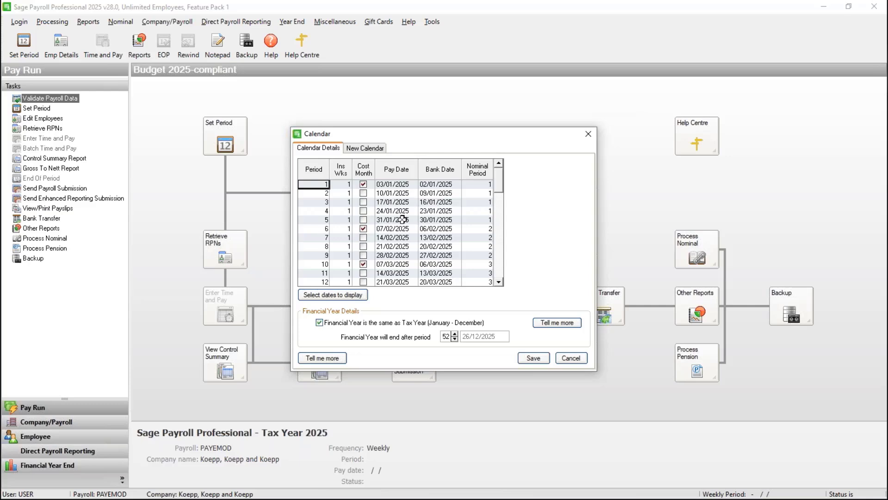
pyautogui.click(499, 270)
pyautogui.click(500, 271)
pyautogui.click(498, 273)
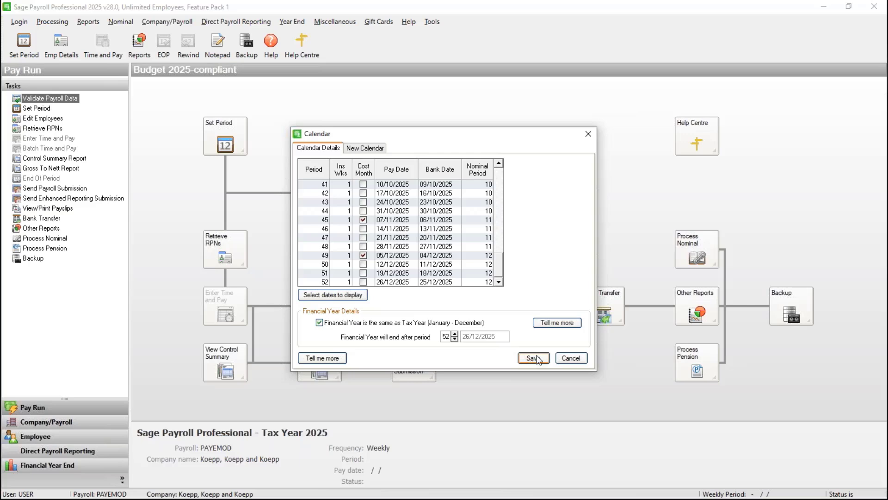
pyautogui.click(571, 359)
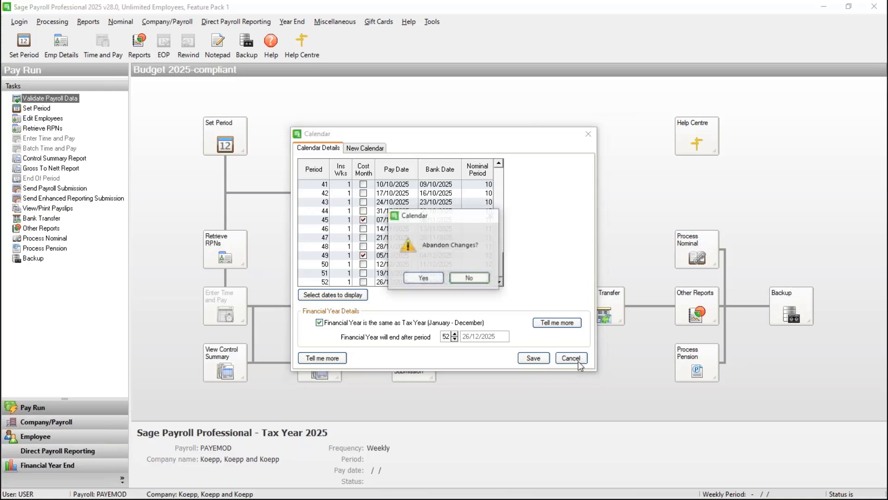
pyautogui.click(421, 279)
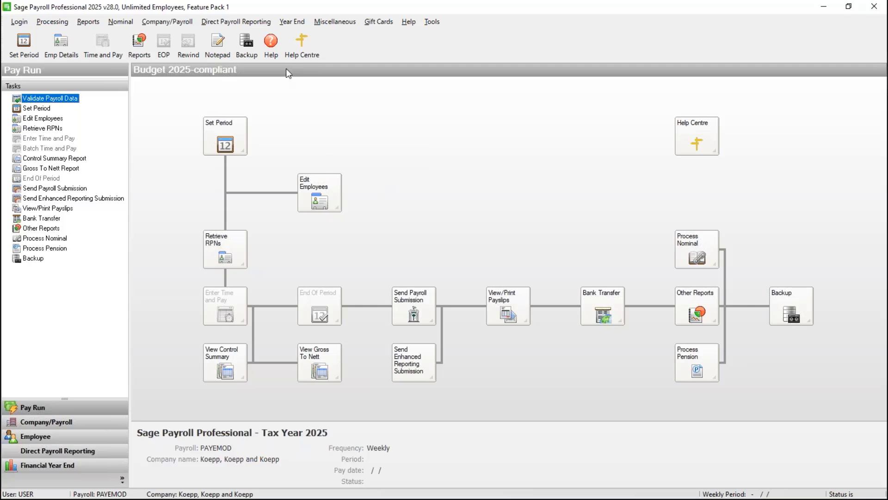
# Set the payroll frequency in the company details to Monthly.
pyautogui.click(166, 23)
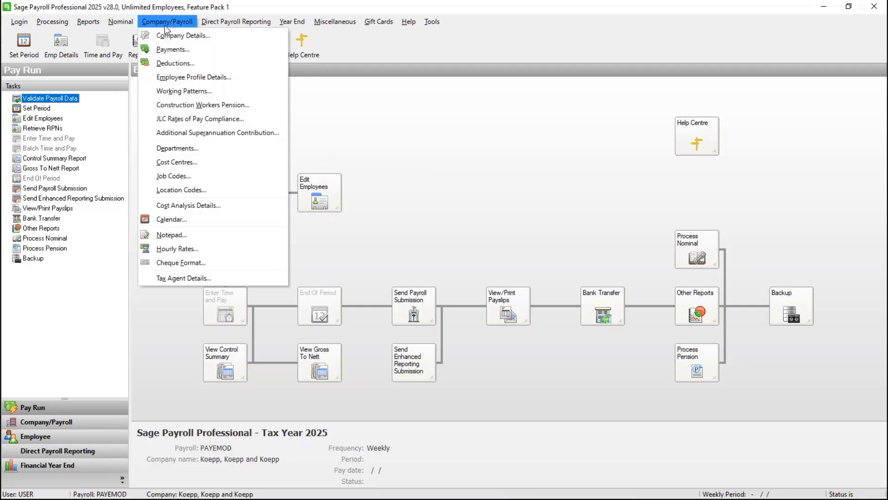
pyautogui.click(210, 39)
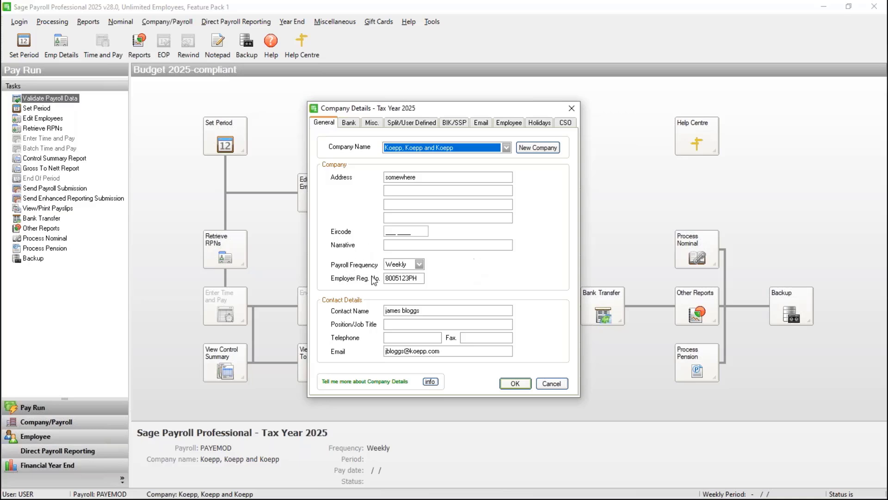
pyautogui.click(420, 264)
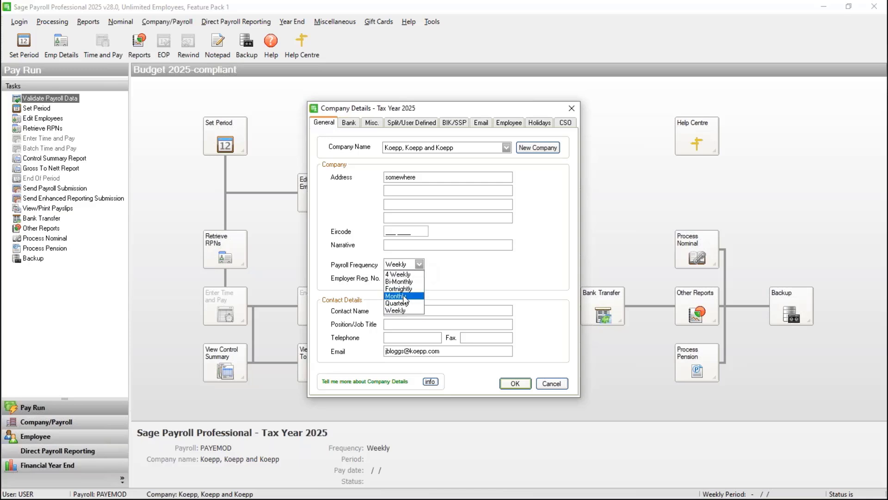
pyautogui.click(404, 296)
pyautogui.click(518, 385)
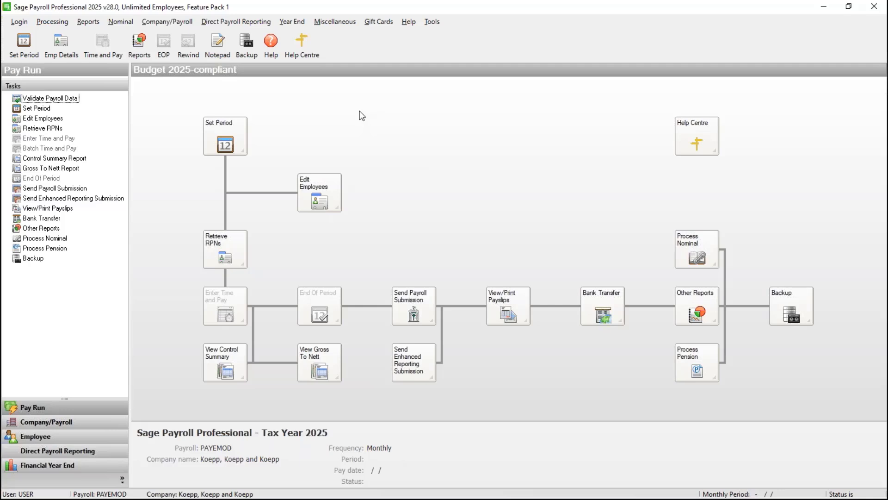
# Open the monthly payroll calendar and clear down the Financial Year balances.
pyautogui.click(178, 27)
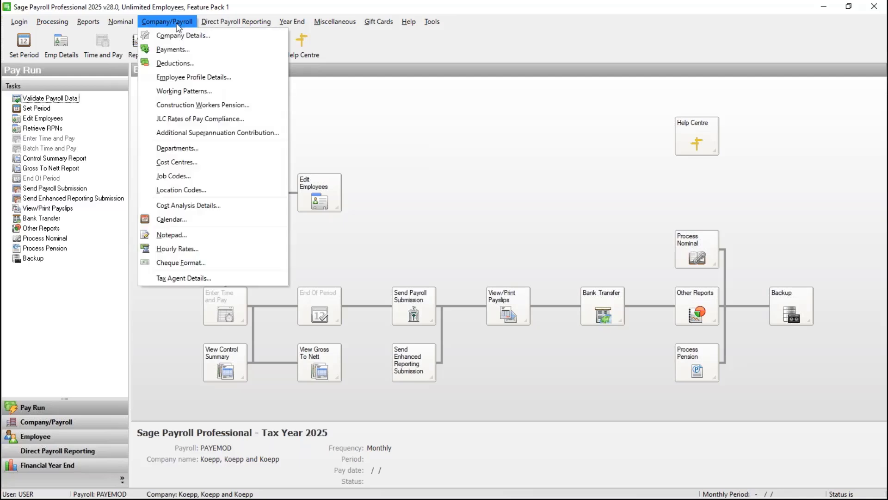
pyautogui.click(214, 218)
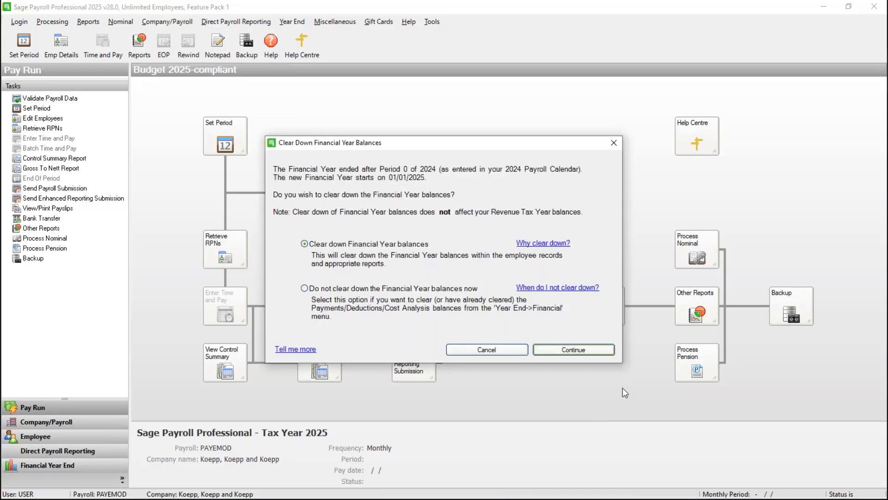
pyautogui.click(600, 352)
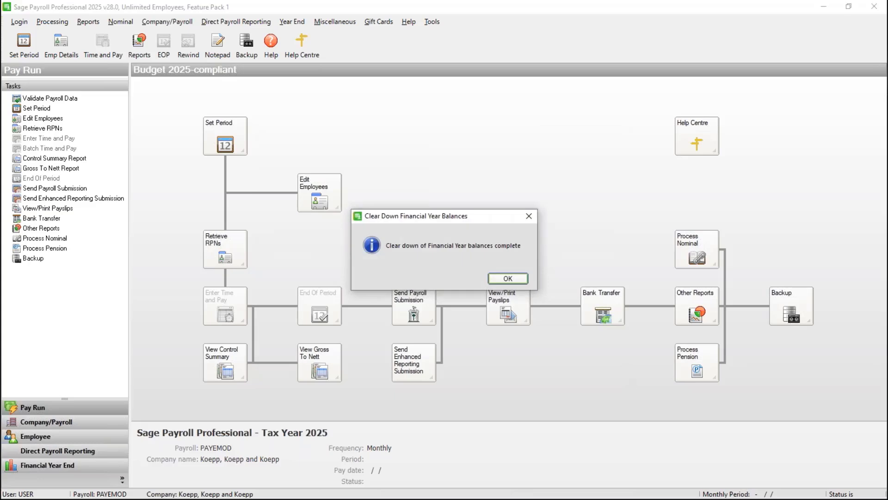
pyautogui.click(508, 278)
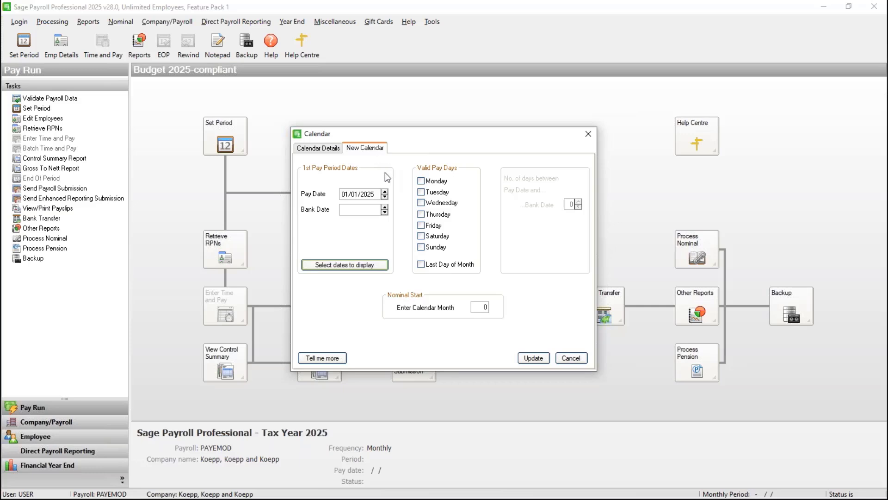
# Generate the monthly calendar with first pay date 25/01/2025 and Monday to Friday as valid pay days, accepting the weekend date warning.
pyautogui.click(352, 198)
pyautogui.write('25/01/2025')
pyautogui.click(422, 181)
pyautogui.click(422, 191)
pyautogui.click(421, 203)
pyautogui.click(422, 214)
pyautogui.click(422, 225)
pyautogui.click(350, 210)
pyautogui.click(527, 359)
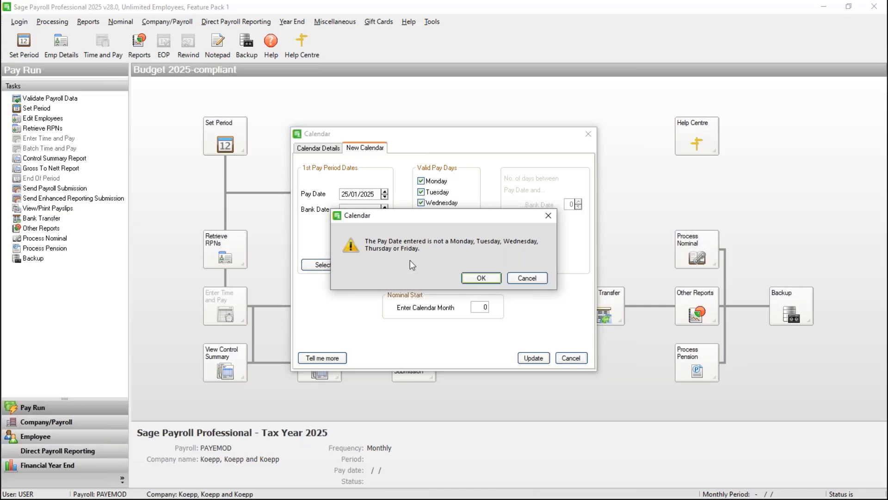
pyautogui.click(468, 279)
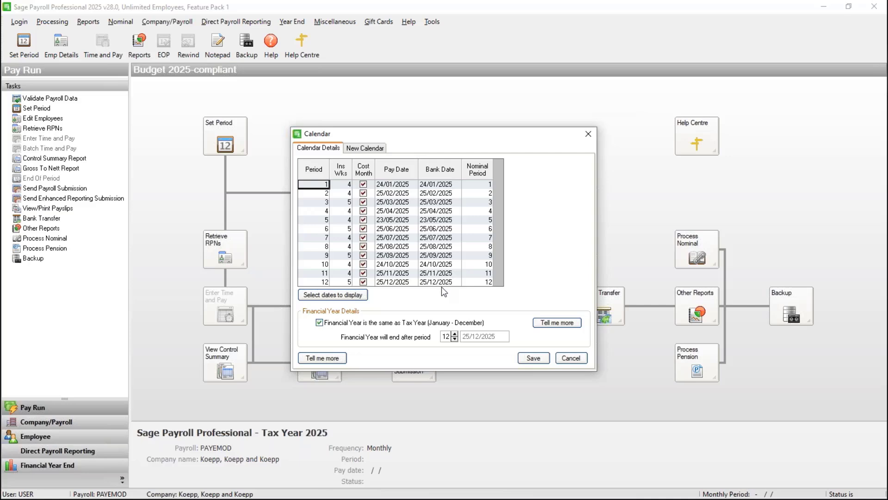
# Check the December pay date and bank date in the generated monthly calendar.
pyautogui.click(404, 282)
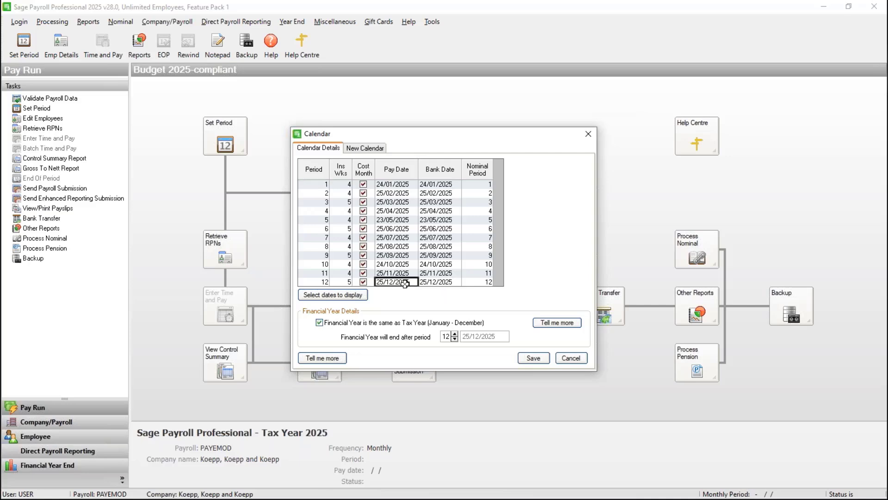
pyautogui.click(422, 282)
pyautogui.click(401, 281)
# Regenerate the monthly calendar with Last Day of Month selected and 0 days between the pay date and bank date.
pyautogui.click(364, 149)
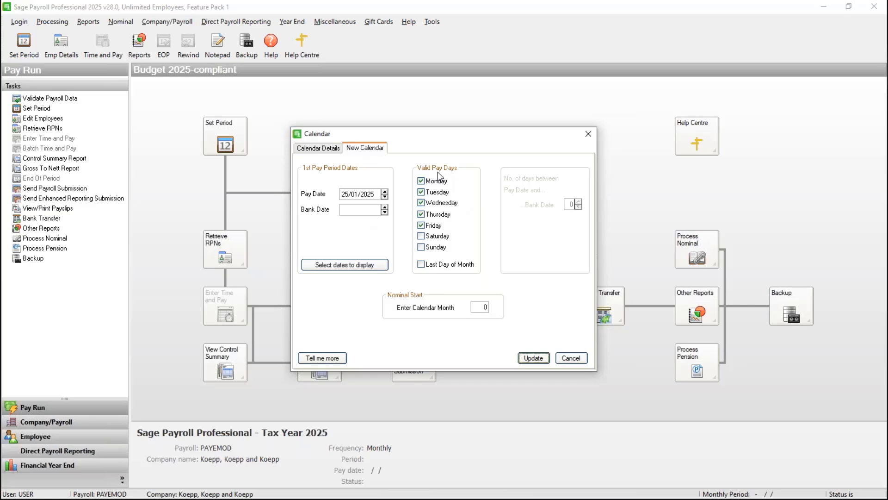
pyautogui.click(421, 265)
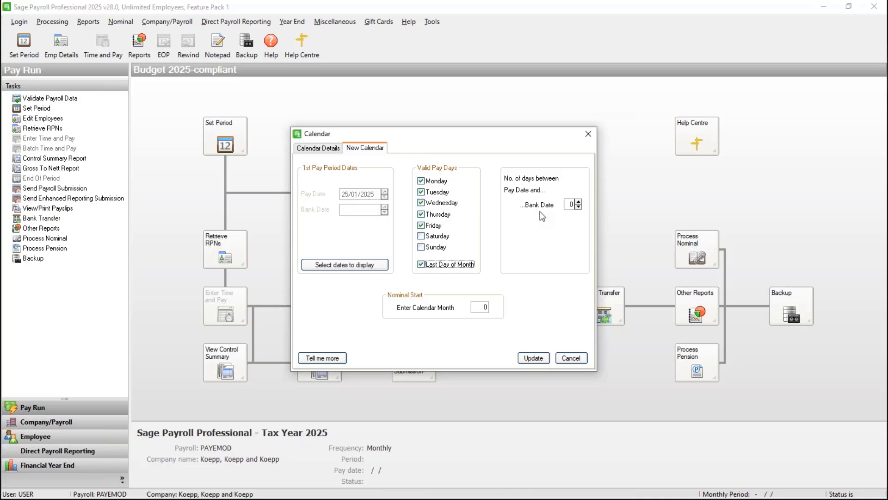
pyautogui.click(578, 201)
pyautogui.click(579, 207)
pyautogui.click(578, 207)
pyautogui.click(578, 206)
pyautogui.click(421, 203)
pyautogui.click(533, 359)
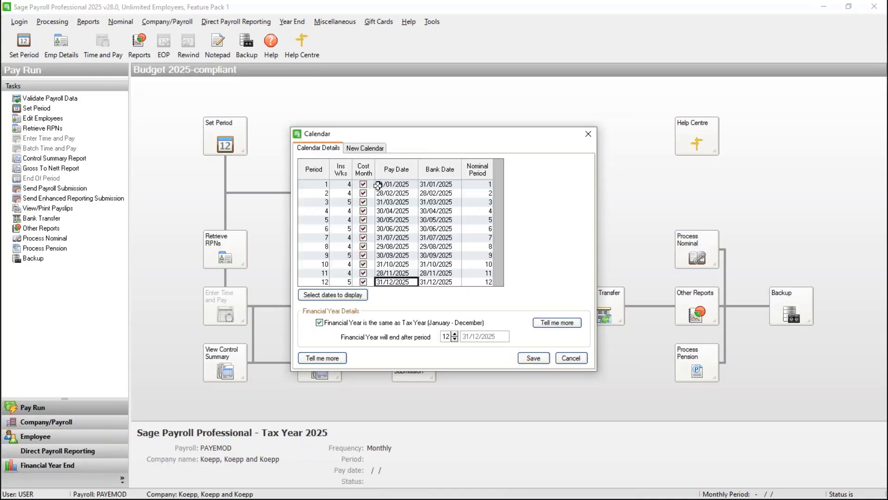
# Review the month-end pay dates across the periods of the generated calendar.
pyautogui.click(399, 184)
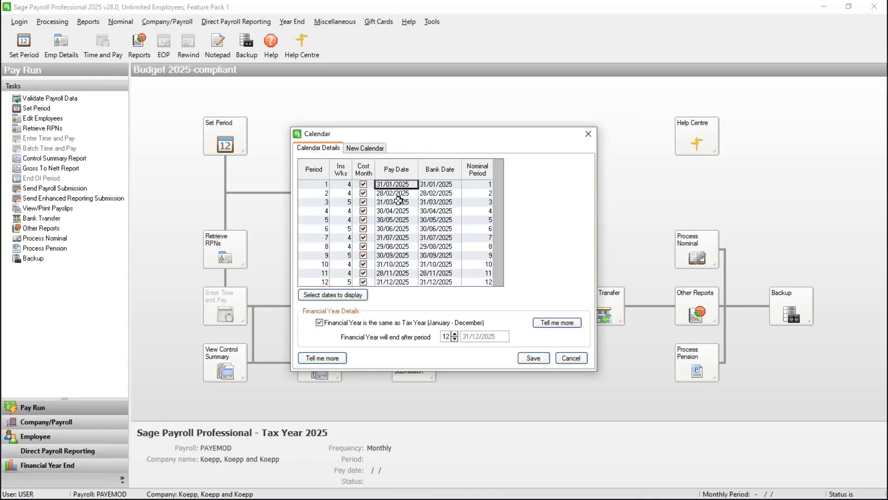
pyautogui.click(399, 194)
pyautogui.click(399, 202)
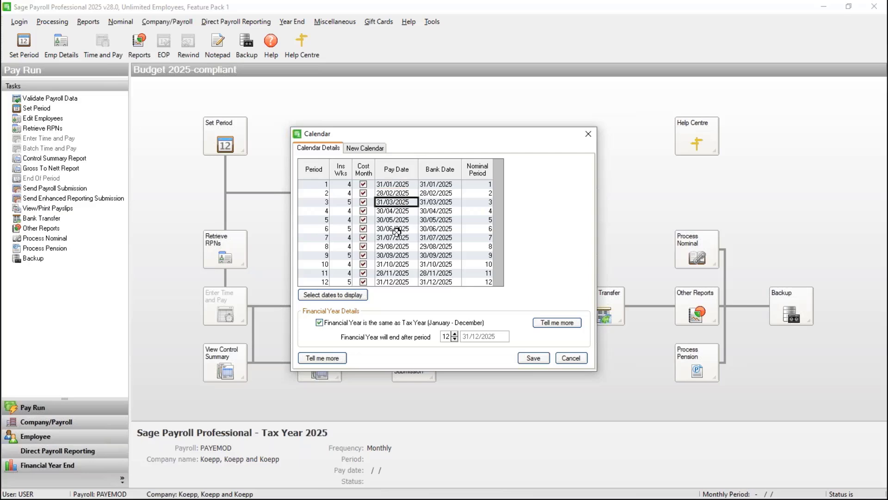
pyautogui.click(396, 230)
pyautogui.click(388, 264)
pyautogui.click(399, 246)
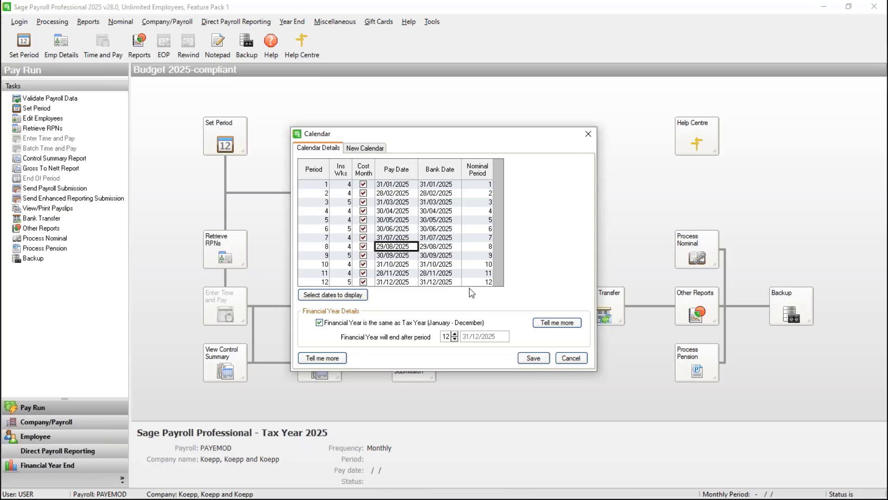
# Return to the new calendar settings and abandon the monthly calendar without saving.
pyautogui.click(377, 151)
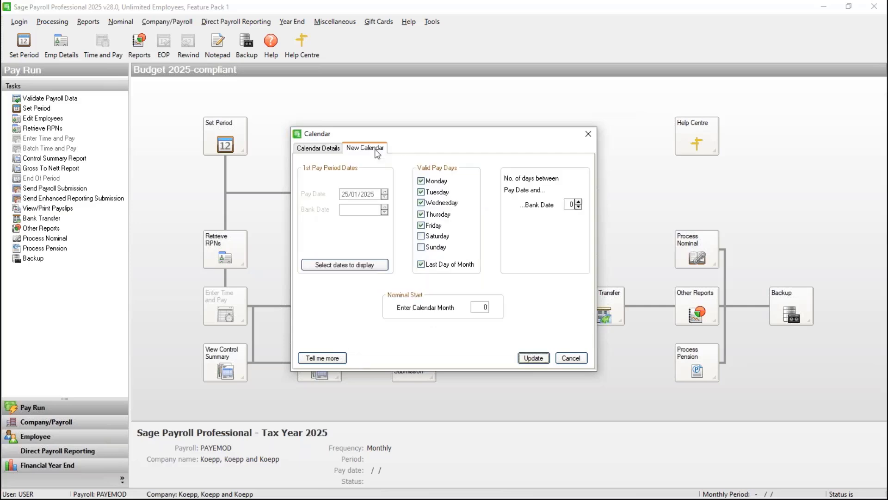
pyautogui.click(579, 362)
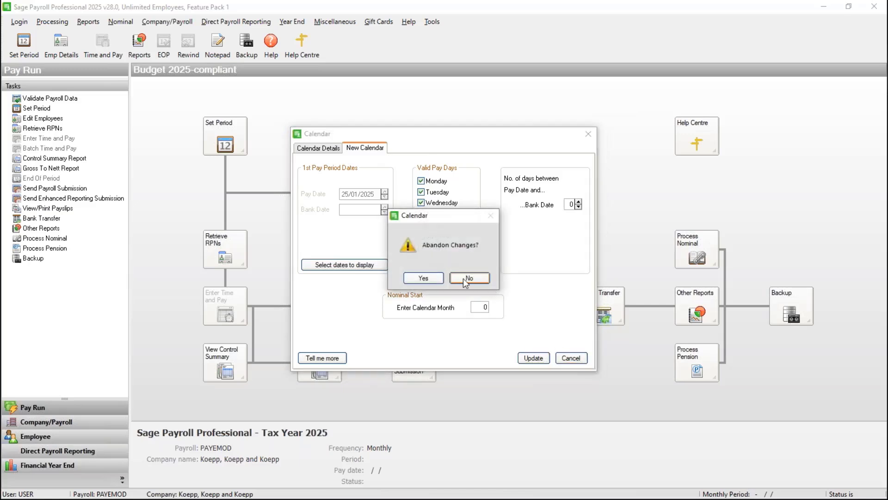
pyautogui.click(426, 281)
# Set the payroll frequency in the company details back to Weekly.
pyautogui.click(167, 22)
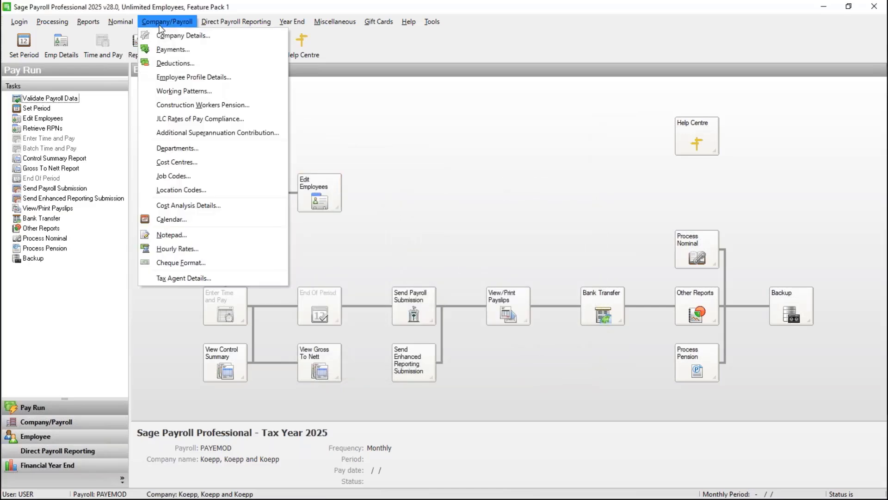
pyautogui.click(167, 39)
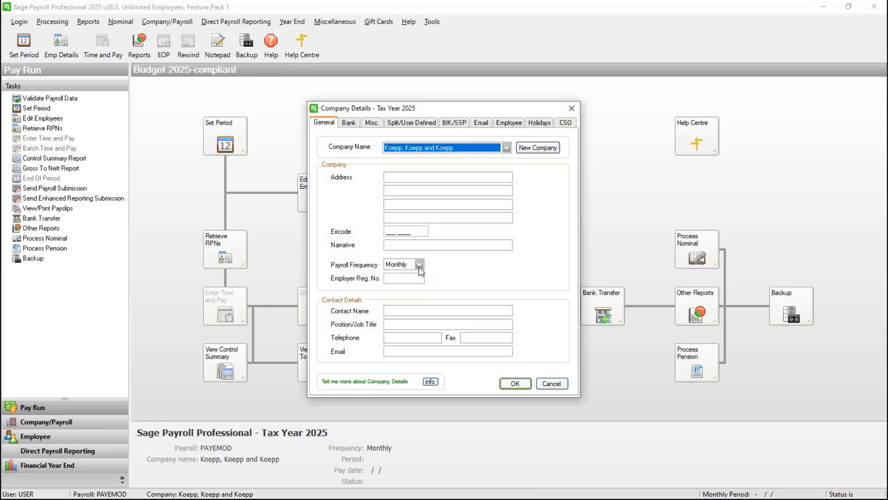
pyautogui.click(420, 264)
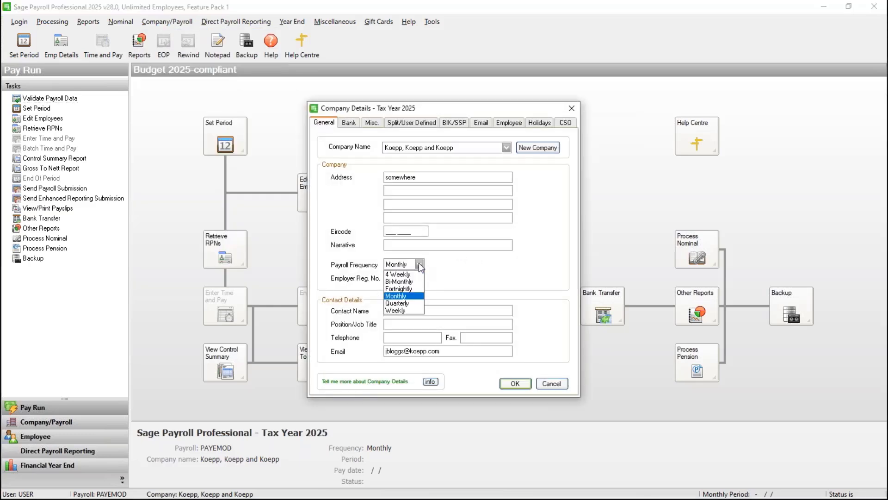
pyautogui.click(403, 310)
pyautogui.click(515, 383)
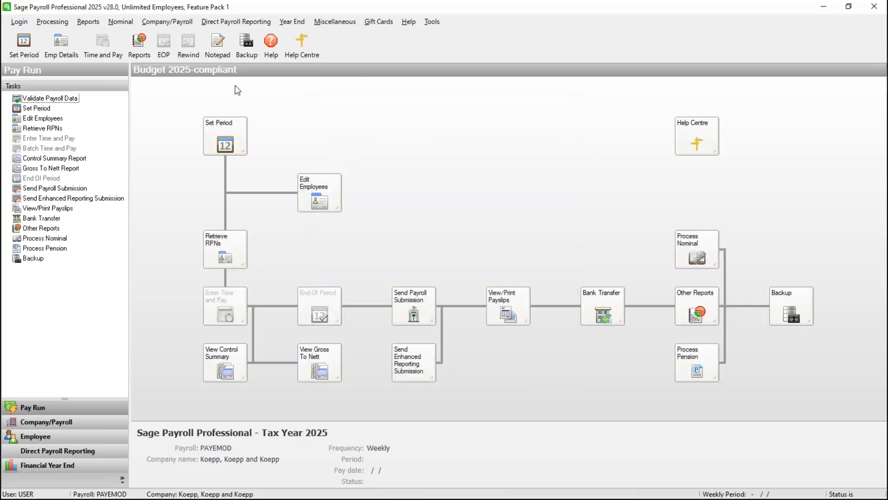
# Open the weekly payroll calendar and clear down the Financial Year balances.
pyautogui.click(165, 17)
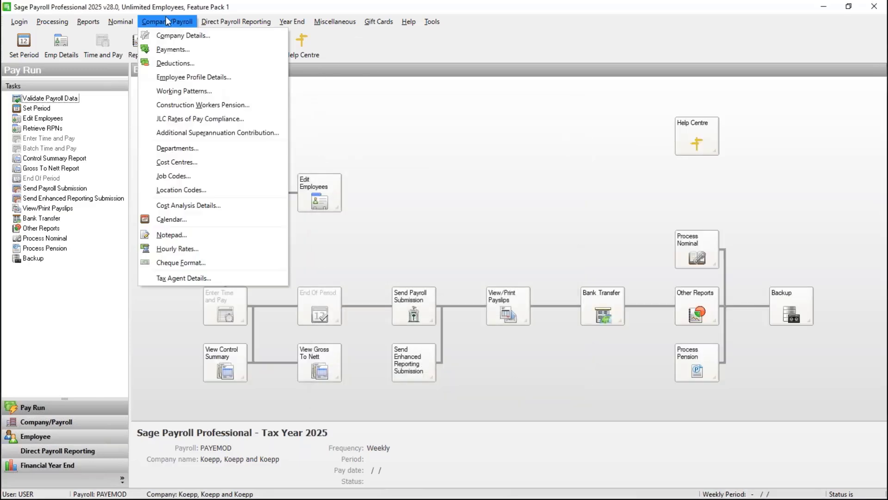
pyautogui.click(217, 221)
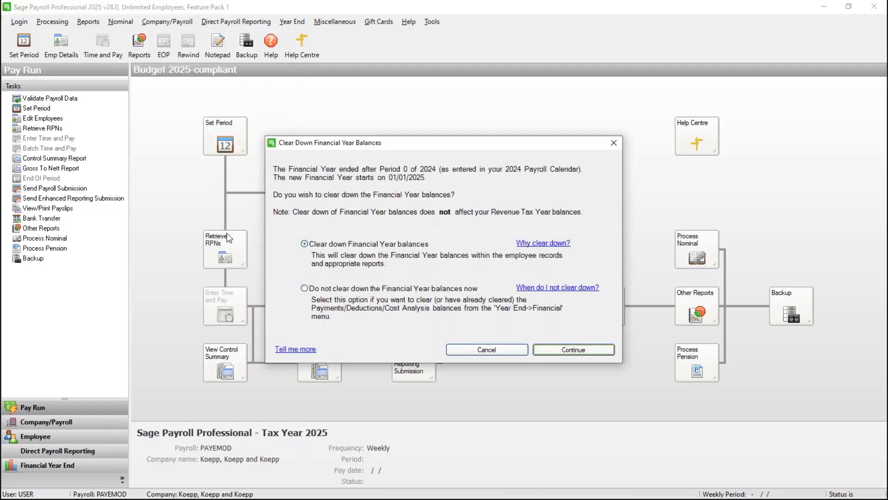
pyautogui.click(574, 350)
pyautogui.click(508, 278)
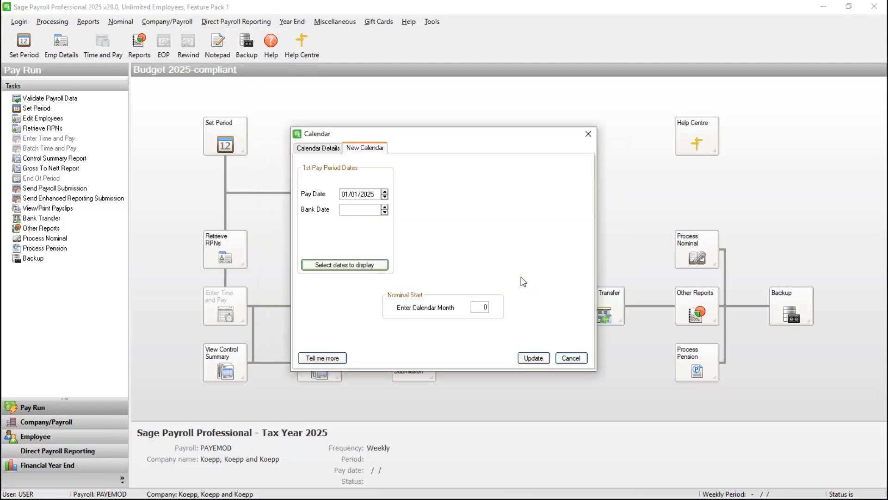
# Generate the weekly calendar with first pay date 03/01/2025 and review its periods through to period 52.
pyautogui.click(384, 191)
pyautogui.click(533, 360)
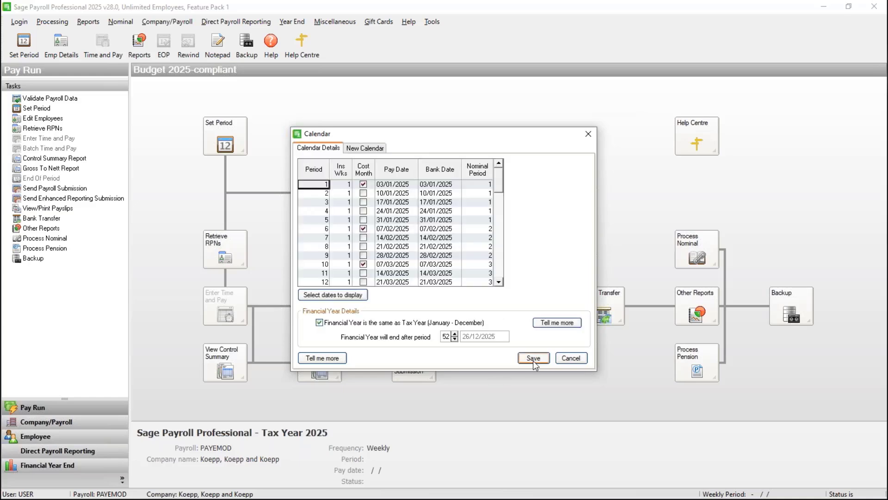
pyautogui.click(499, 271)
pyautogui.click(499, 273)
pyautogui.click(499, 276)
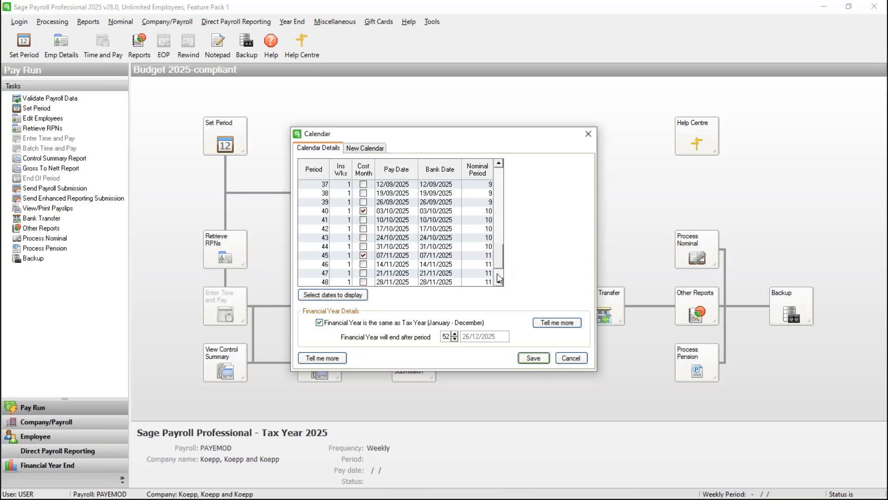
pyautogui.click(499, 278)
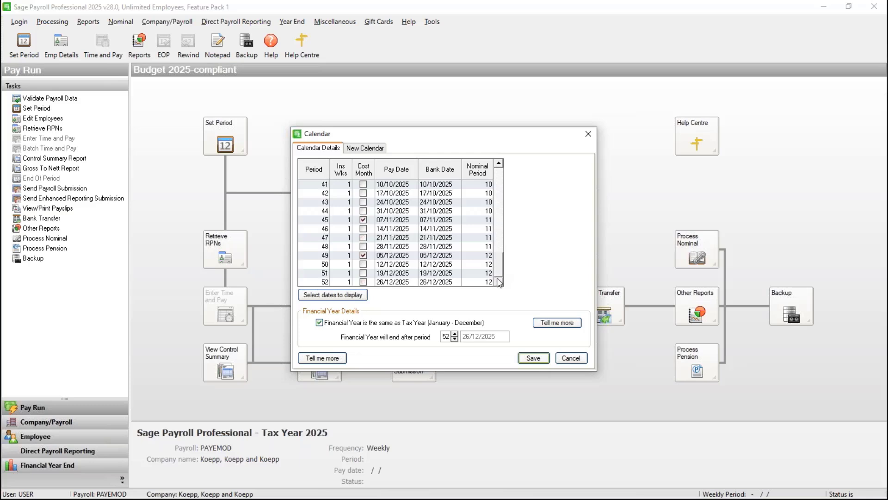
# Save the newly generated weekly payroll calendar.
pyautogui.click(530, 360)
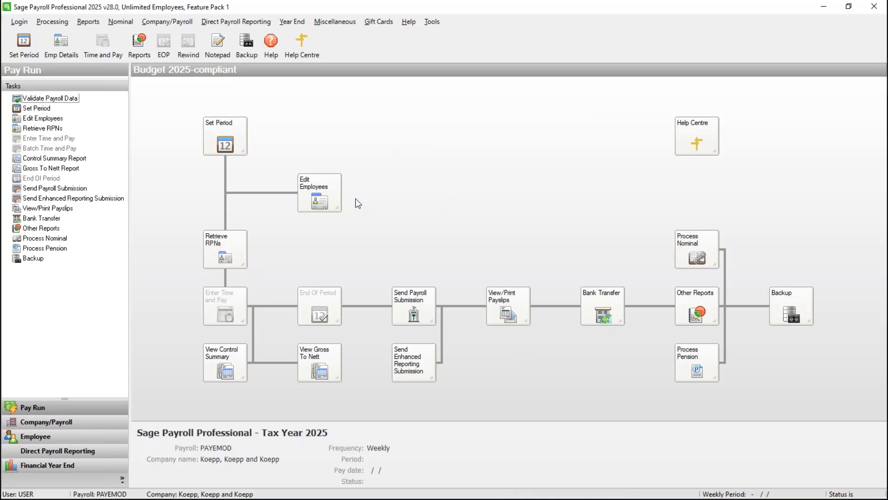
# Check the first employee's tax, year-to-date pay, payments and deductions in the employee details, leaving them unedited.
pyautogui.click(335, 192)
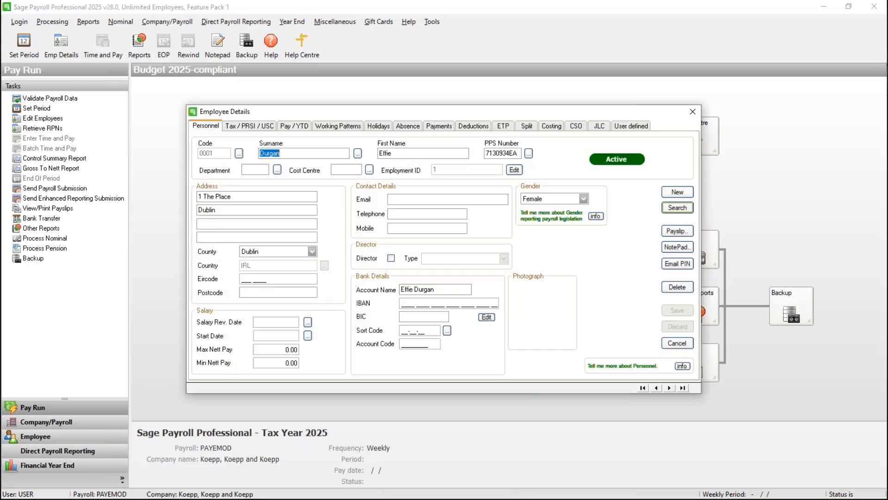
pyautogui.click(260, 128)
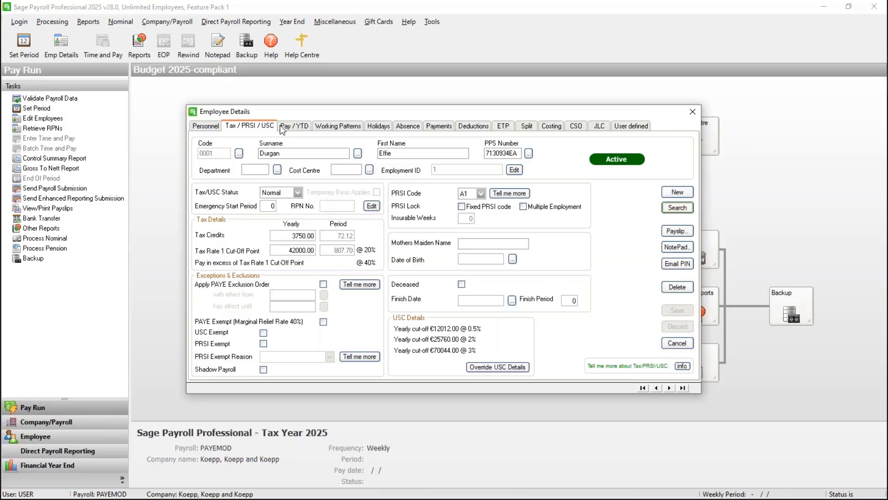
pyautogui.click(291, 125)
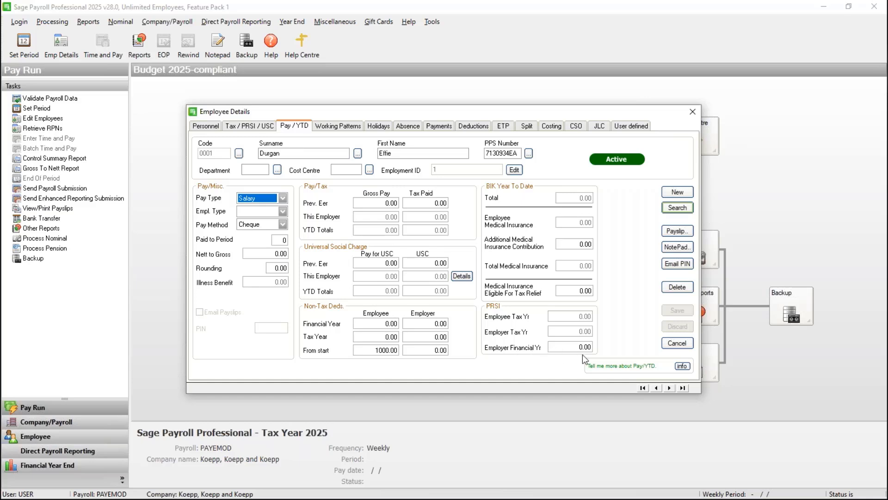
pyautogui.click(445, 126)
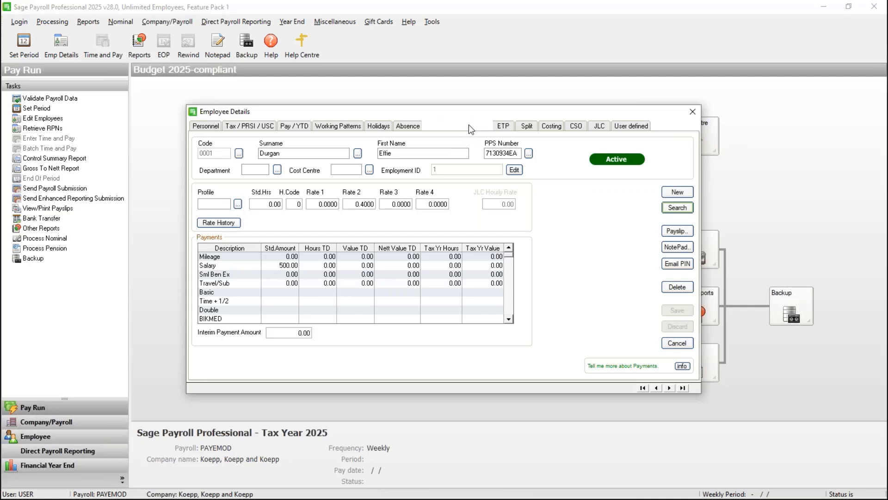
pyautogui.click(471, 127)
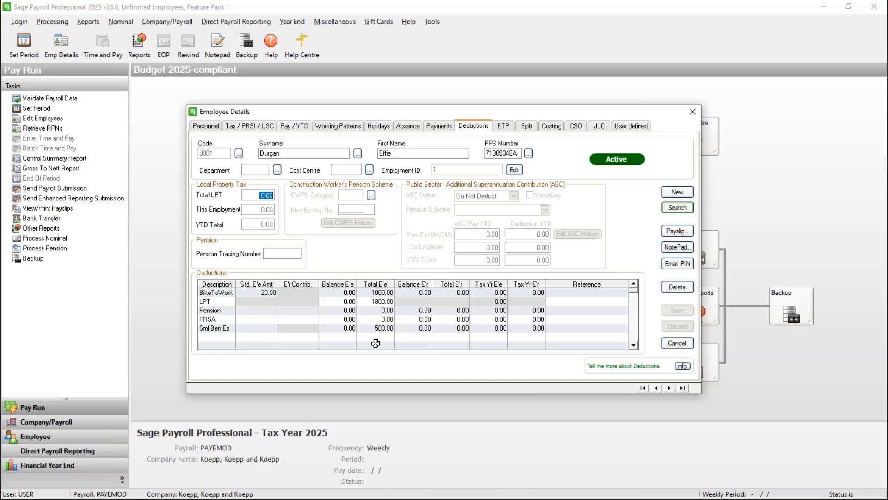
pyautogui.click(677, 343)
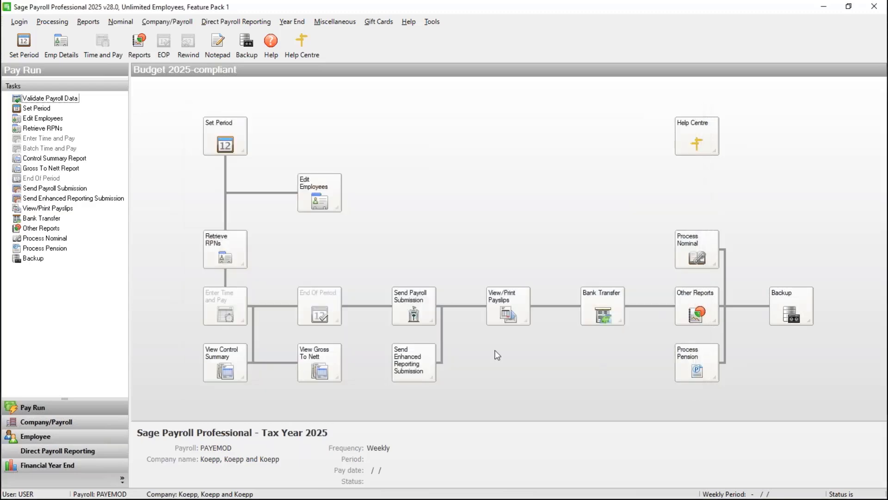
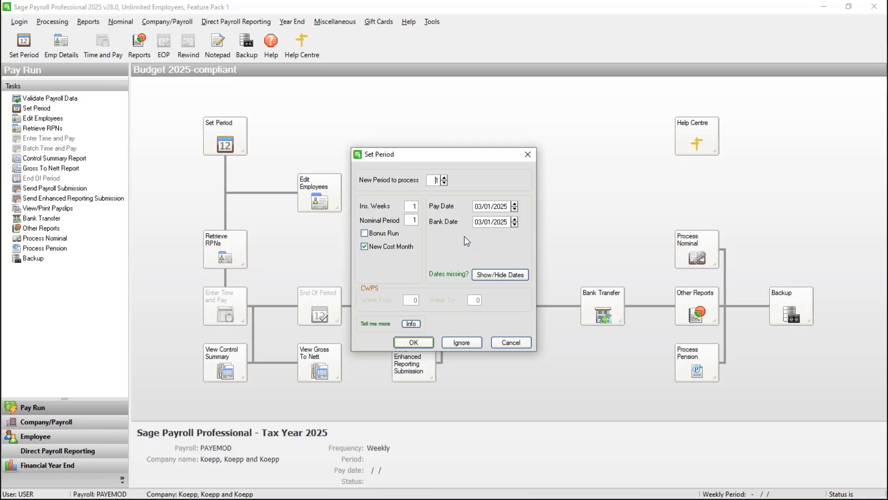
# Set weekly period 1 with pay date 03/01/2025 and roll forward the holiday and absence year with all clear-down settings enabled.
pyautogui.click(415, 342)
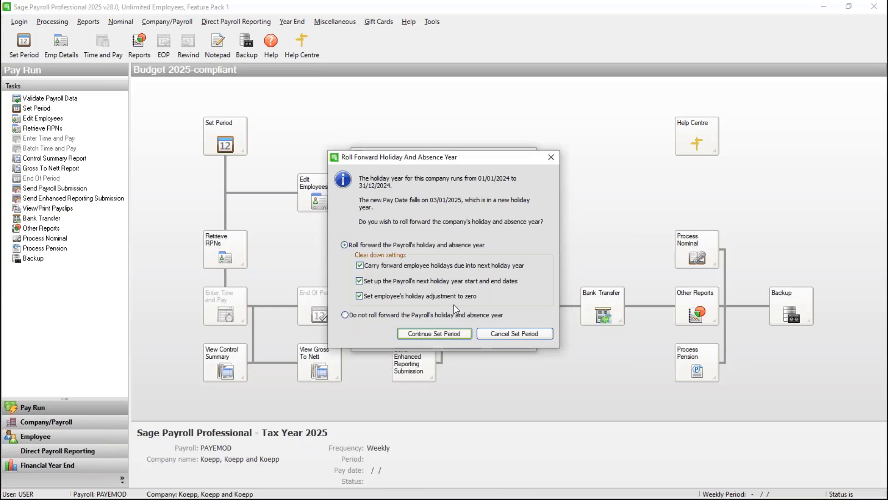
pyautogui.click(429, 333)
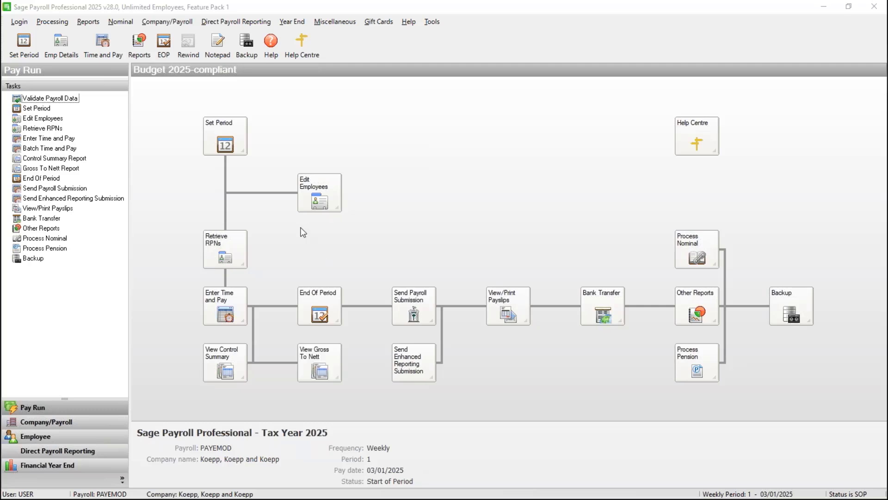
# Retrieve the RPNs from Revenue and import them after checking the detailed changes for the first and sixth listed employees.
pyautogui.click(236, 251)
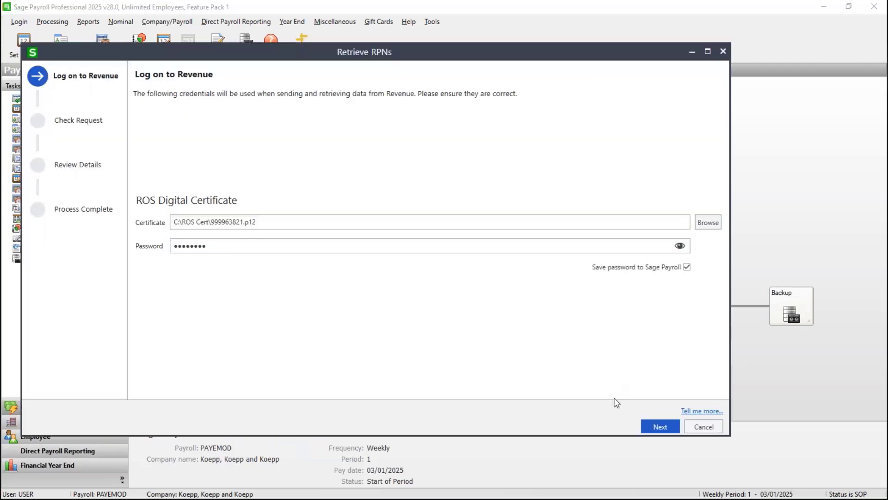
pyautogui.click(655, 427)
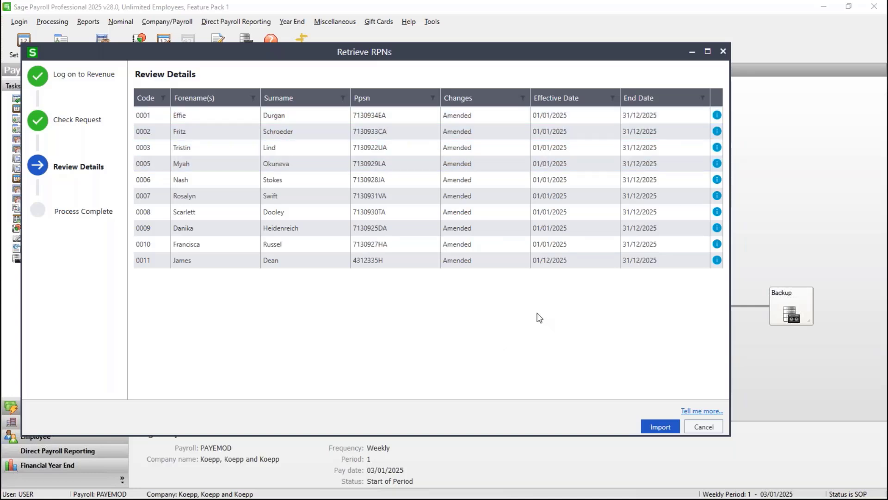
pyautogui.click(717, 116)
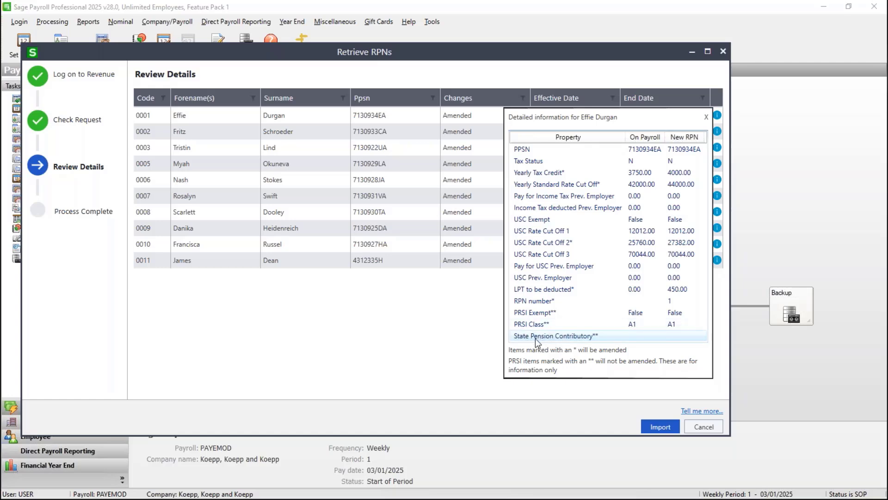
pyautogui.click(706, 117)
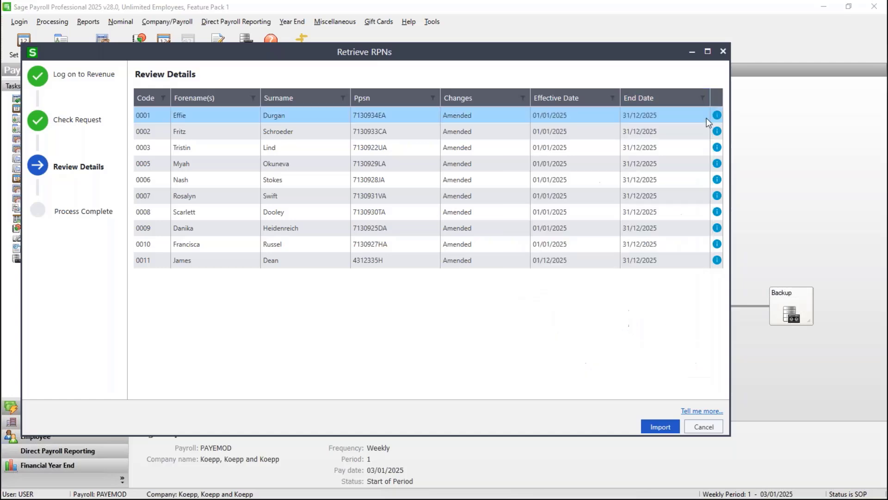
pyautogui.click(712, 196)
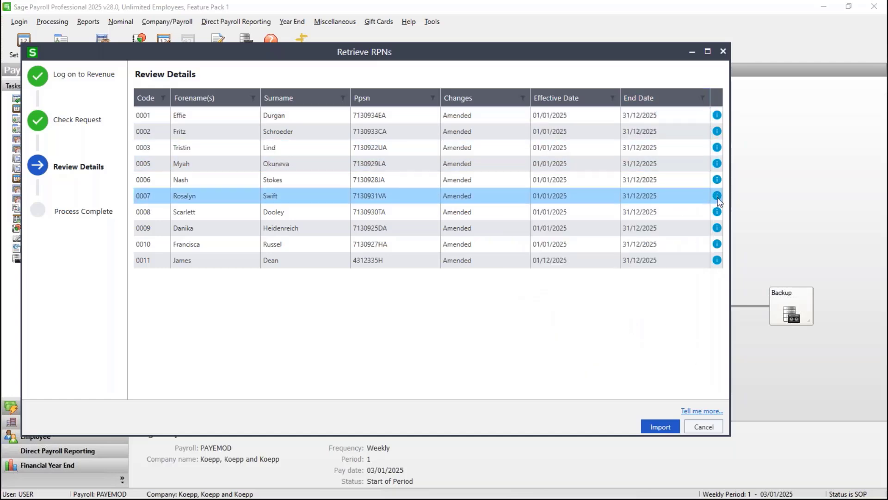
pyautogui.click(717, 196)
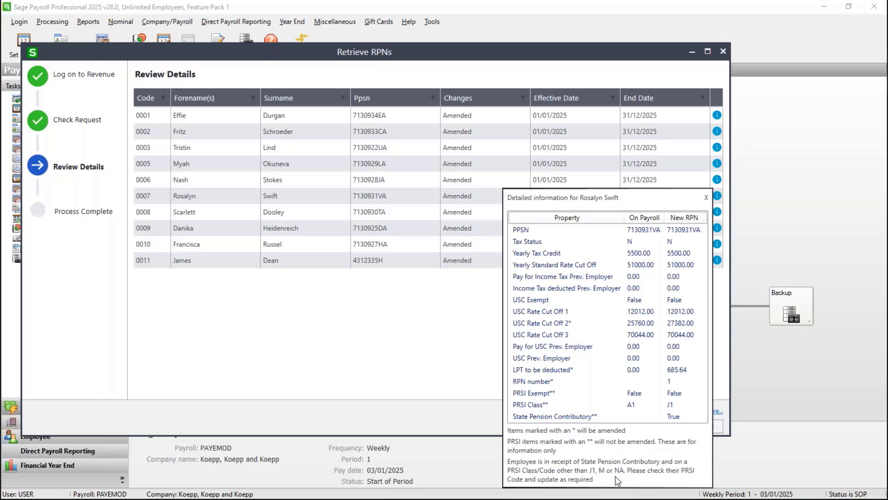
pyautogui.click(707, 197)
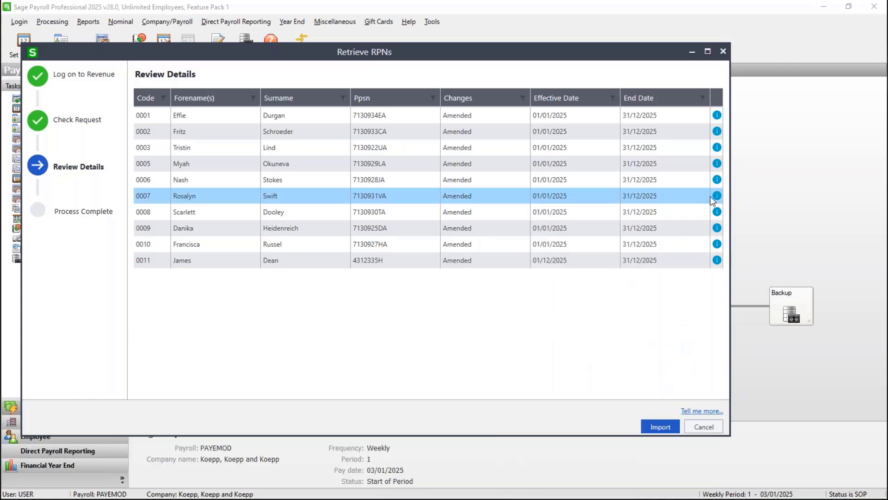
pyautogui.click(661, 426)
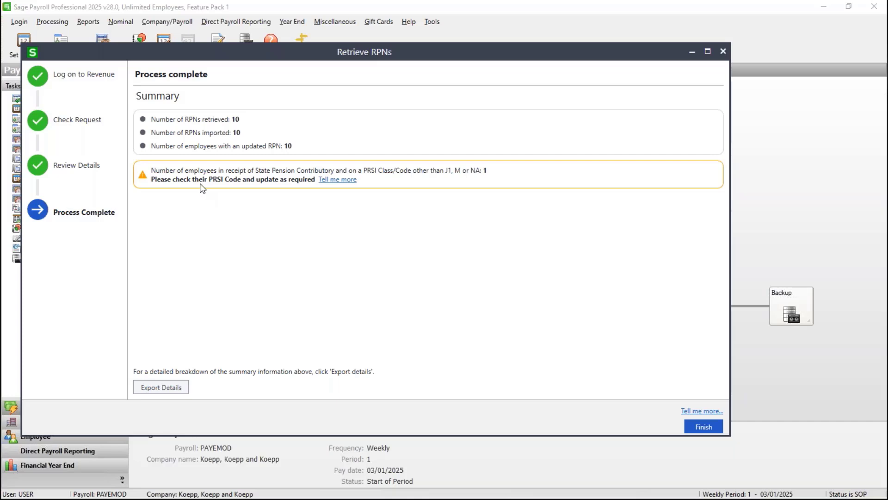
# Export the RPN import details, page through the report to page 12, and finish the retrieval.
pyautogui.click(168, 390)
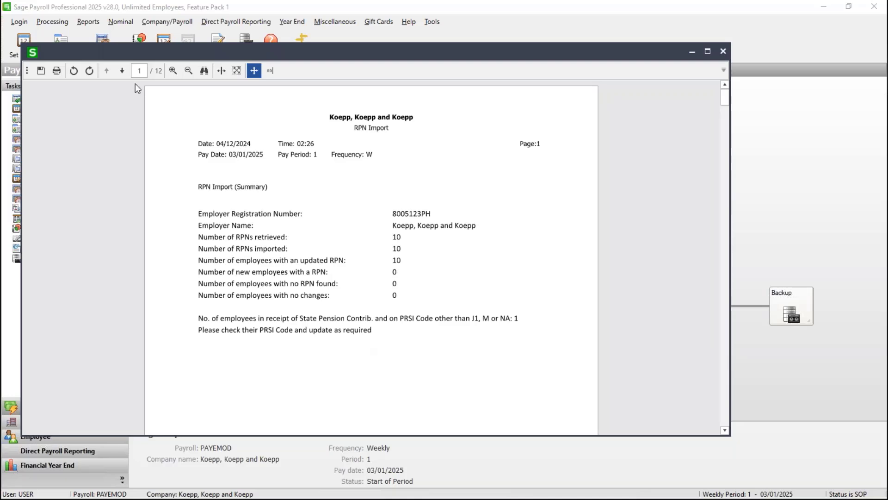
pyautogui.click(124, 70)
pyautogui.click(124, 70)
pyautogui.click(124, 70)
pyautogui.click(124, 69)
pyautogui.click(124, 70)
pyautogui.click(124, 70)
pyautogui.click(124, 70)
pyautogui.click(124, 70)
pyautogui.click(124, 70)
pyautogui.click(124, 69)
pyautogui.click(124, 70)
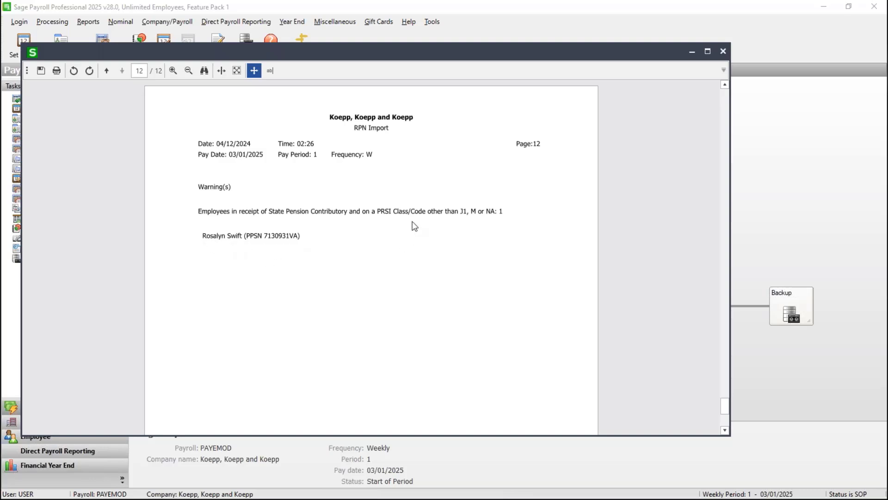
pyautogui.click(723, 51)
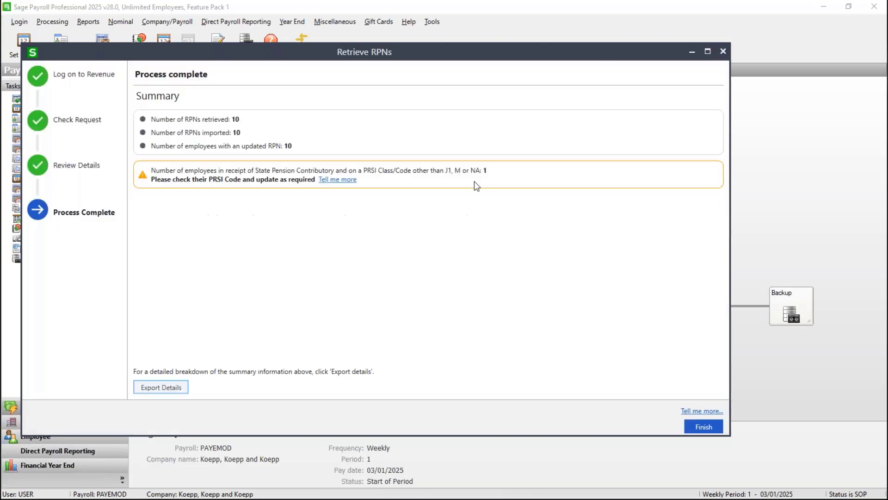
pyautogui.click(705, 427)
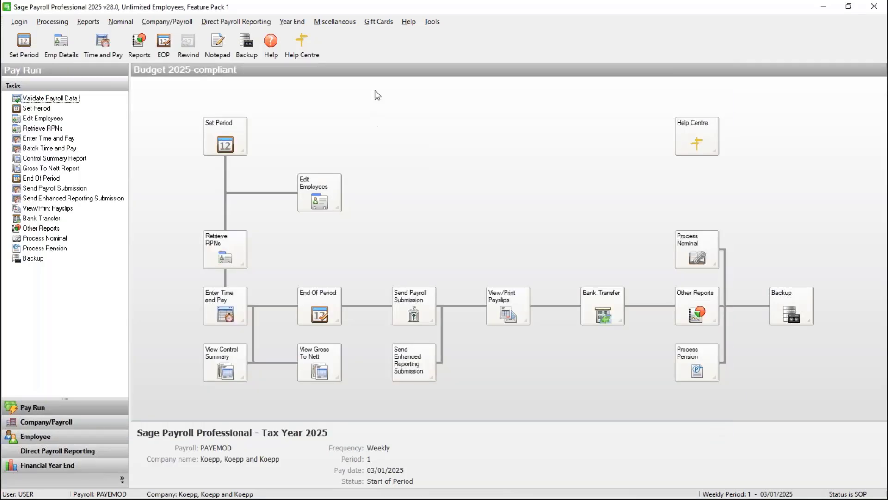
# Review the exported details of the period 1 retrieval in the RPN log, and close the report and the log.
pyautogui.click(251, 22)
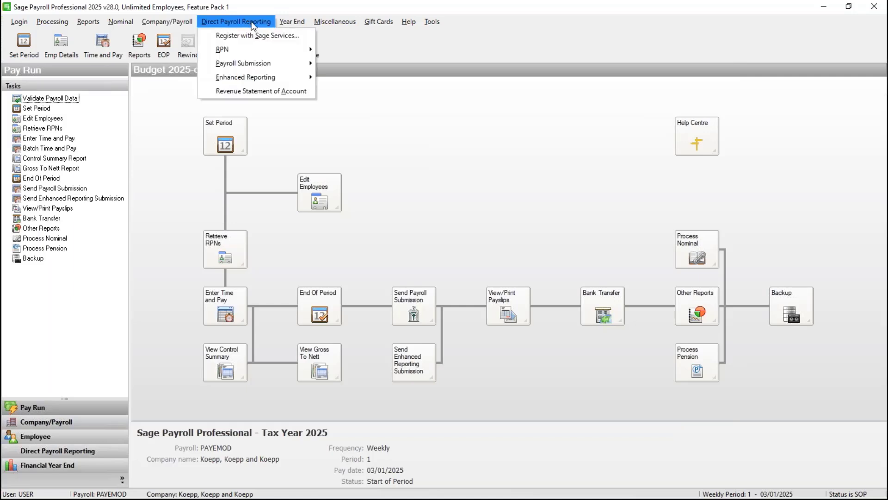
pyautogui.moveTo(249, 54)
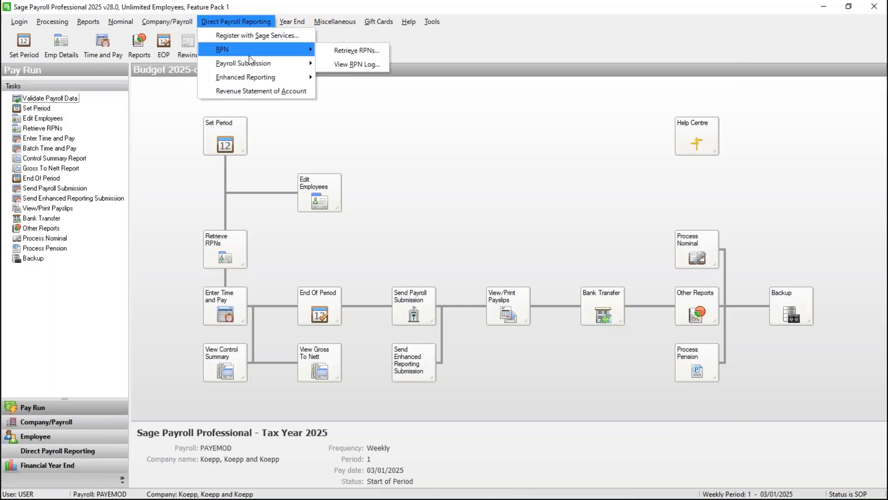
pyautogui.click(344, 67)
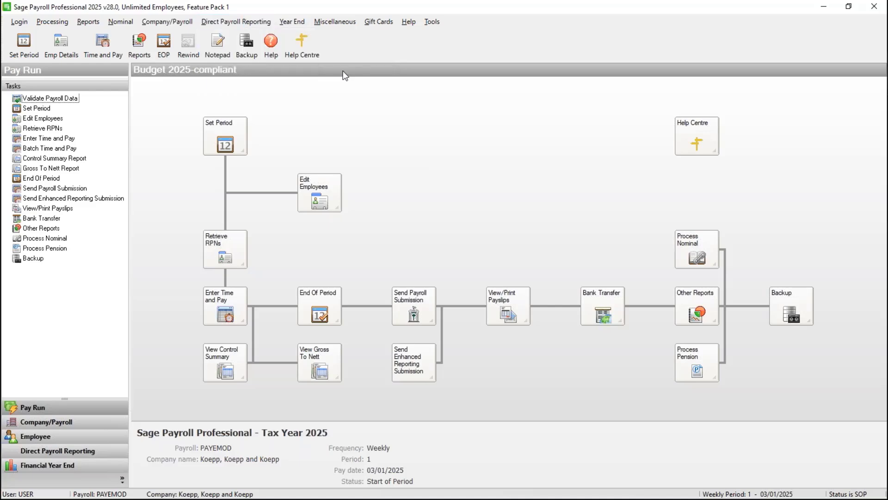
pyautogui.click(632, 121)
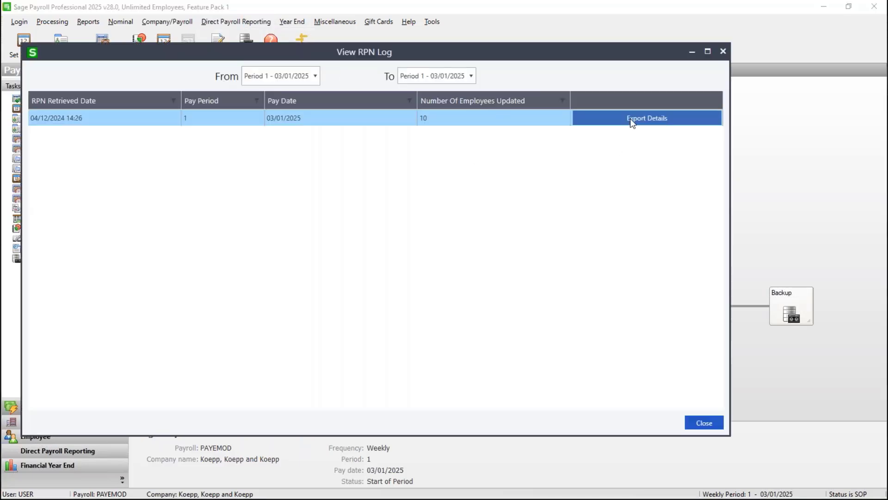
pyautogui.click(632, 119)
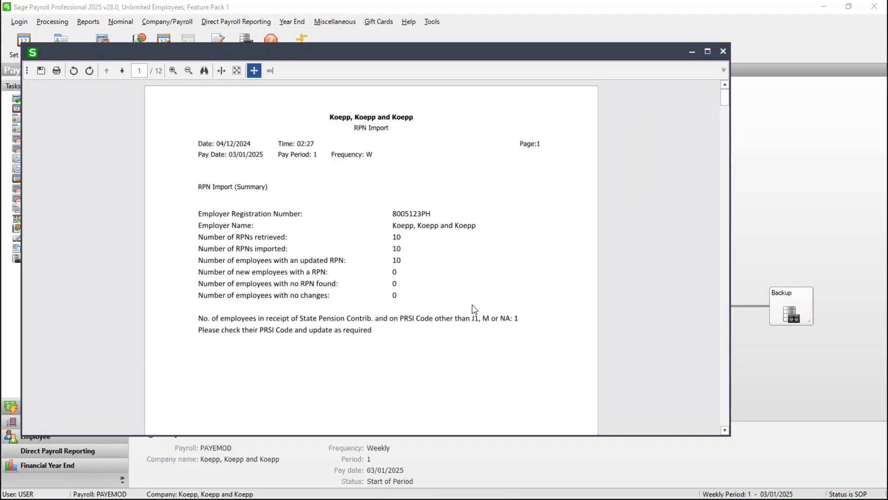
pyautogui.scroll(-15, 472, 306)
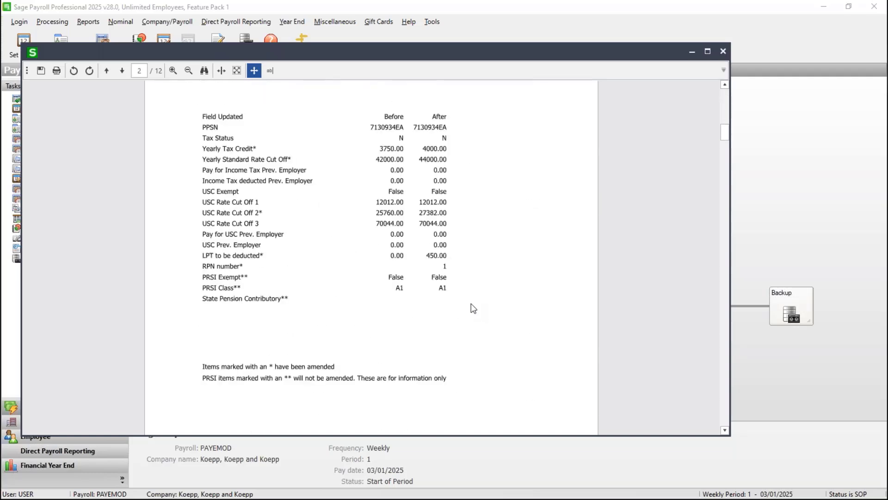
pyautogui.scroll(-15, 471, 303)
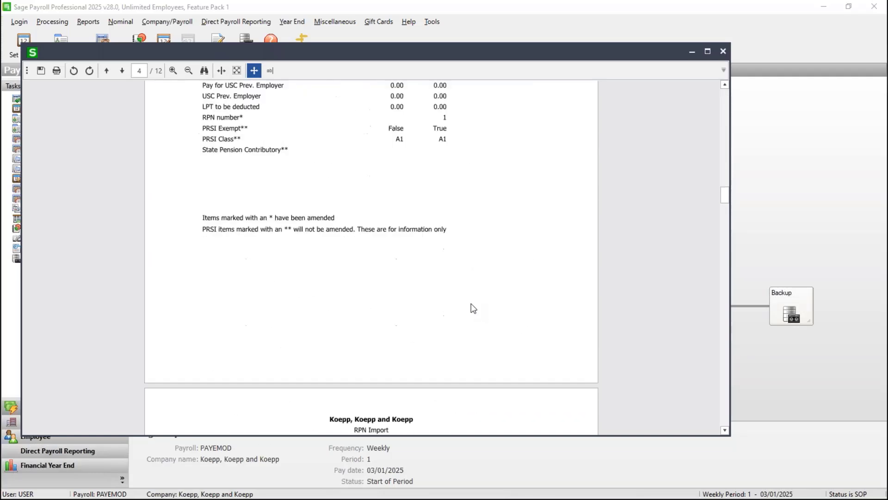
pyautogui.scroll(-4, 471, 303)
pyautogui.click(723, 51)
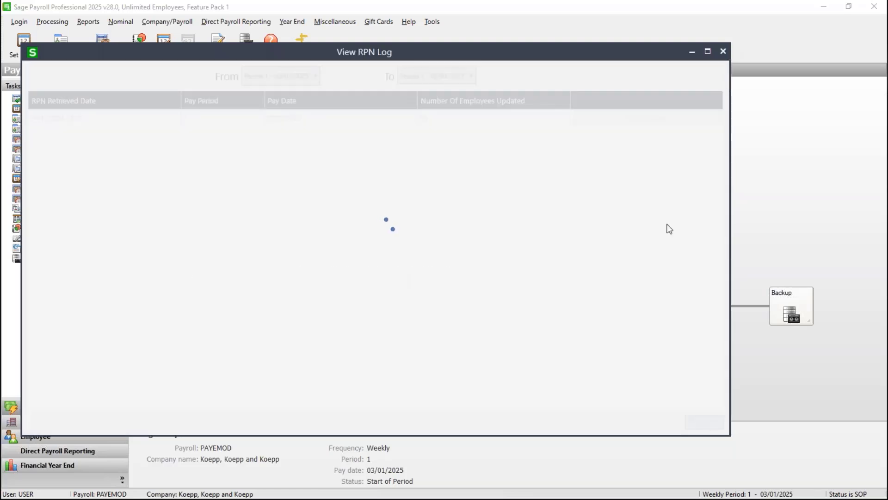
pyautogui.click(704, 423)
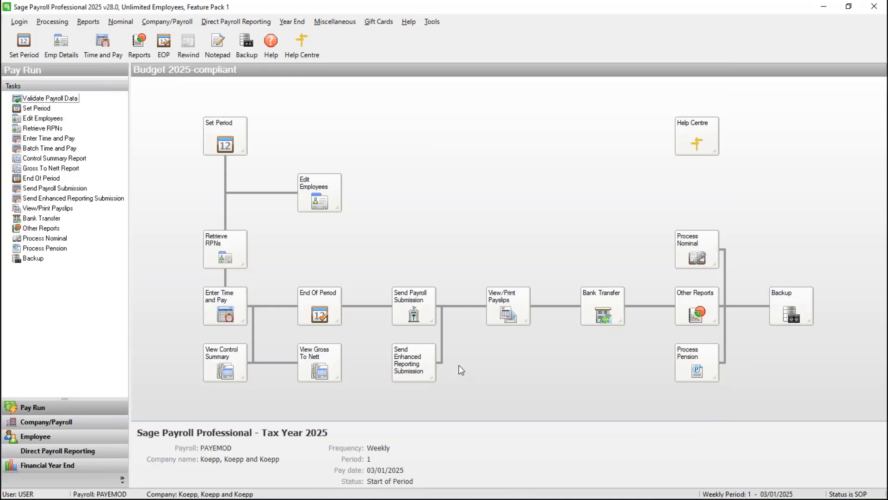
# Open Time and Pay in Batch entry mode and check the notifications for the two employees with alerts.
pyautogui.click(216, 299)
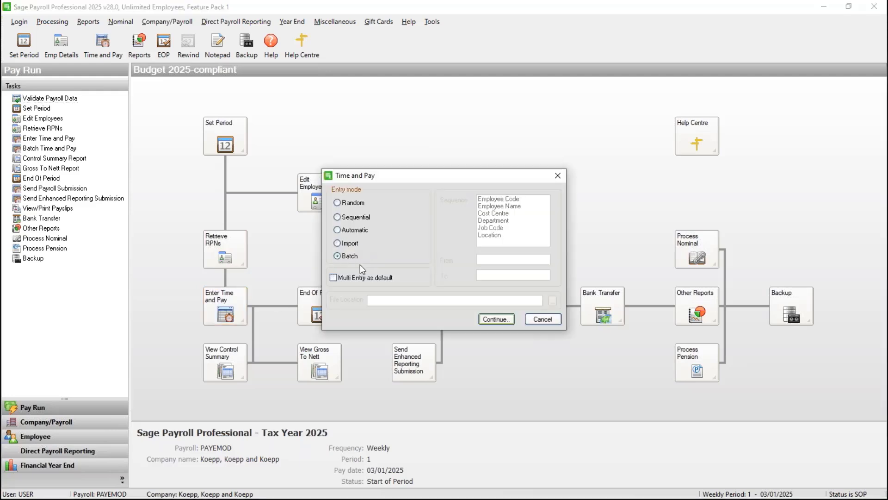
pyautogui.click(494, 320)
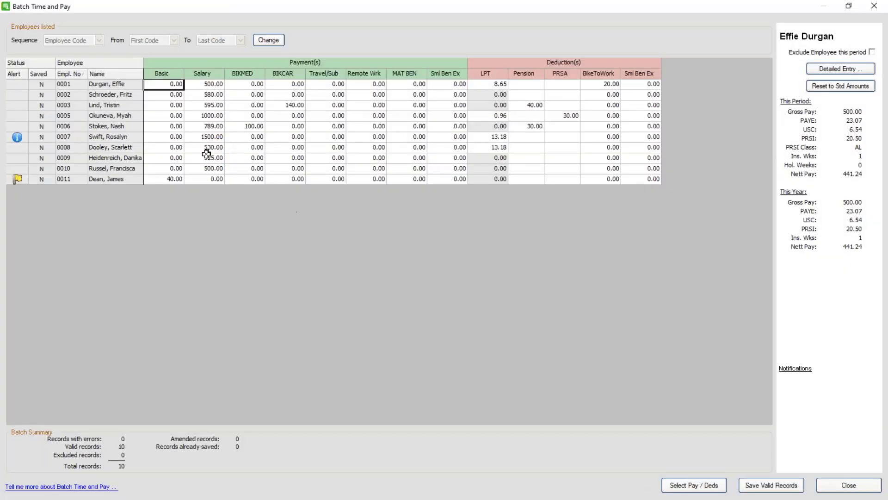
pyautogui.click(15, 137)
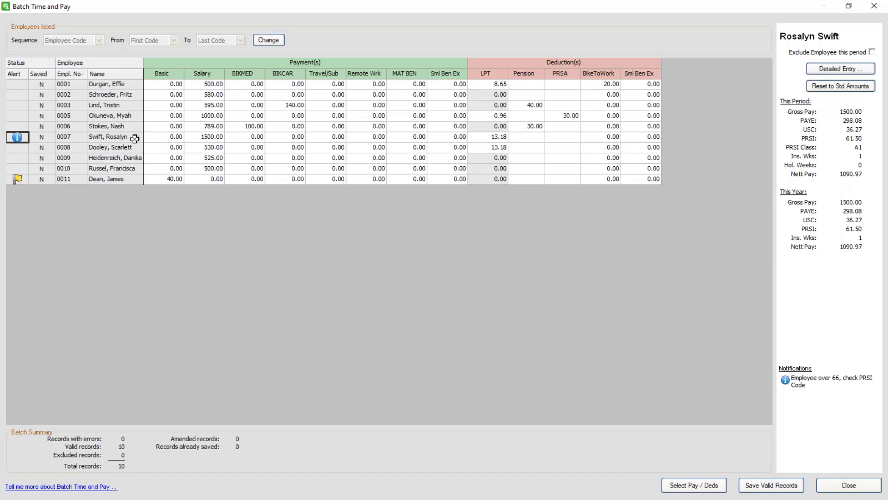
pyautogui.click(15, 178)
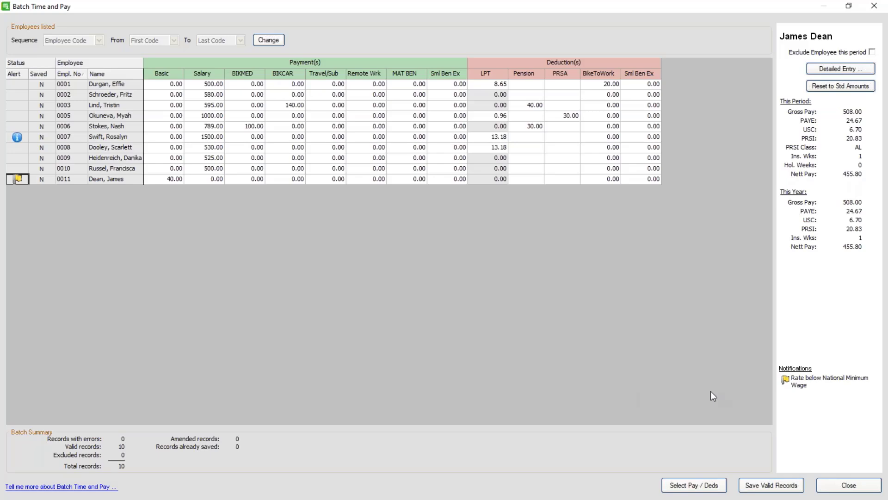
# Close the Batch Time and Pay entry without saving the records.
pyautogui.click(879, 488)
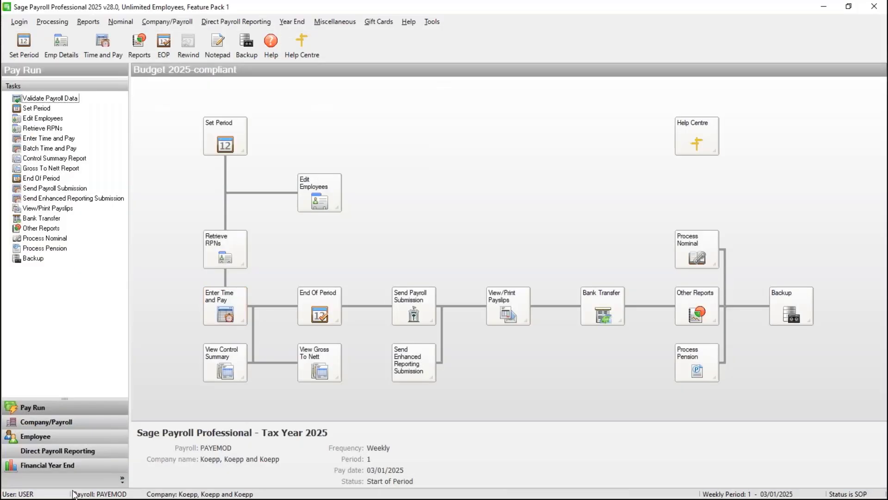
pyautogui.click(72, 499)
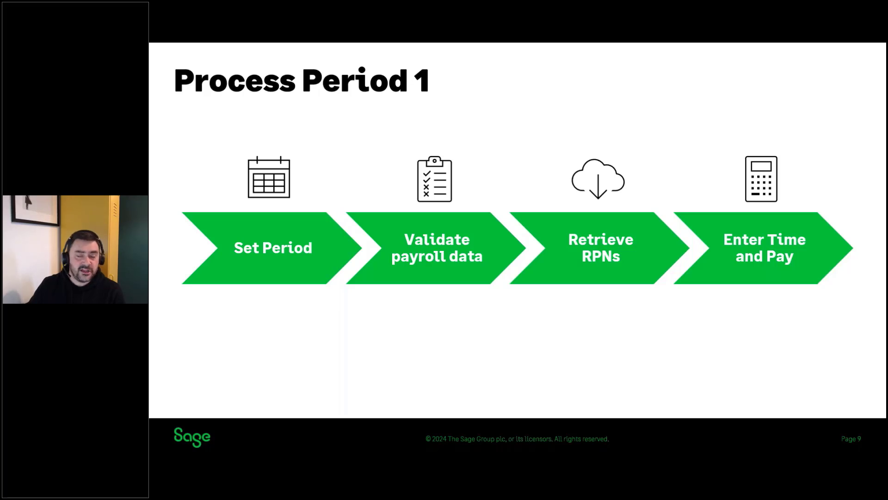
pyautogui.press('Right')
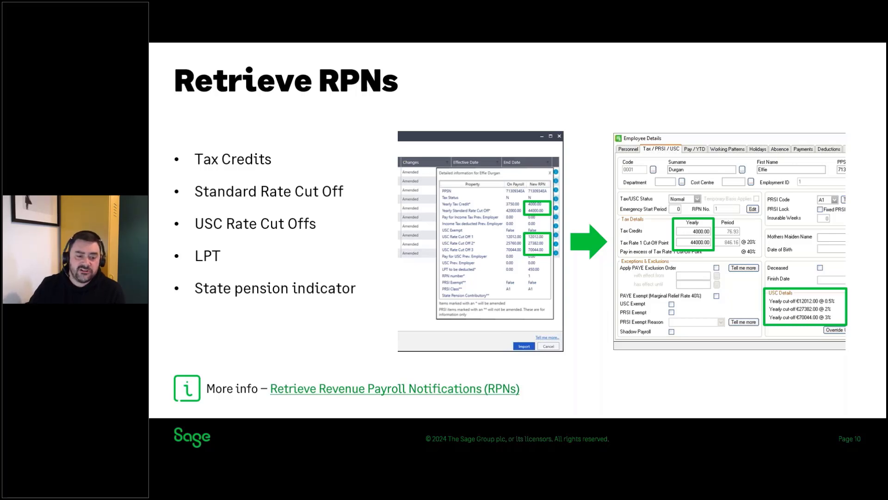
pyautogui.hotkey('alt', 'Tab')
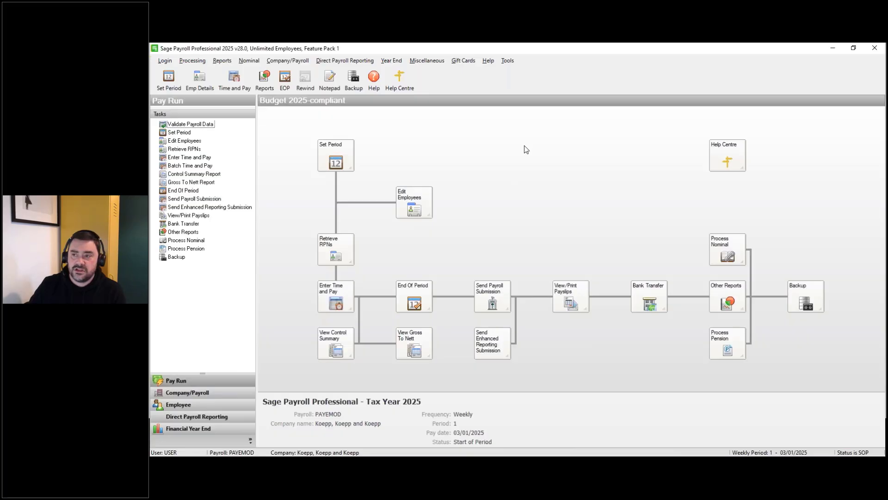
# Set the sixth listed employee's PRSI code to J1 in the Tax / PRSI / USC details, save the record and close Employee Details.
pyautogui.click(411, 201)
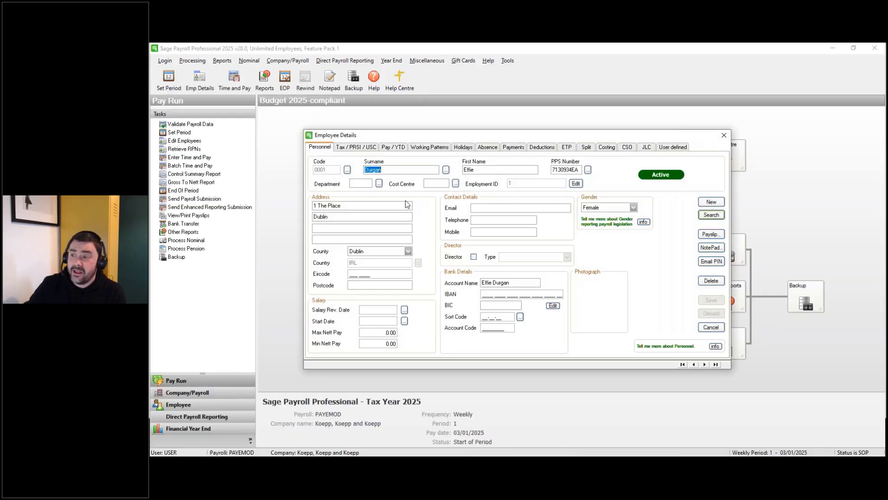
pyautogui.click(347, 170)
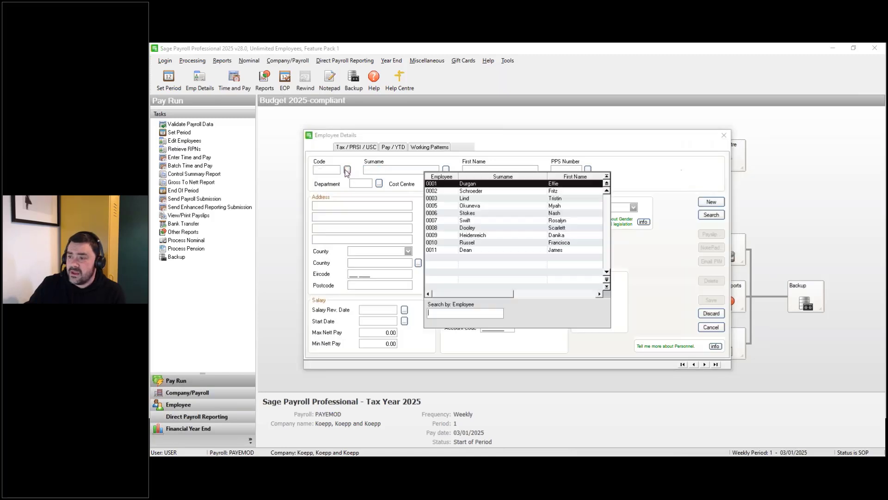
pyautogui.doubleClick(477, 221)
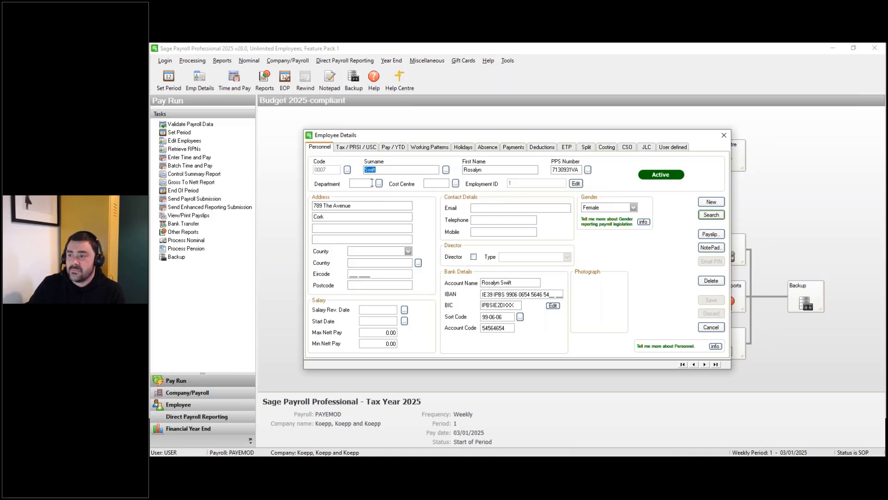
pyautogui.click(366, 147)
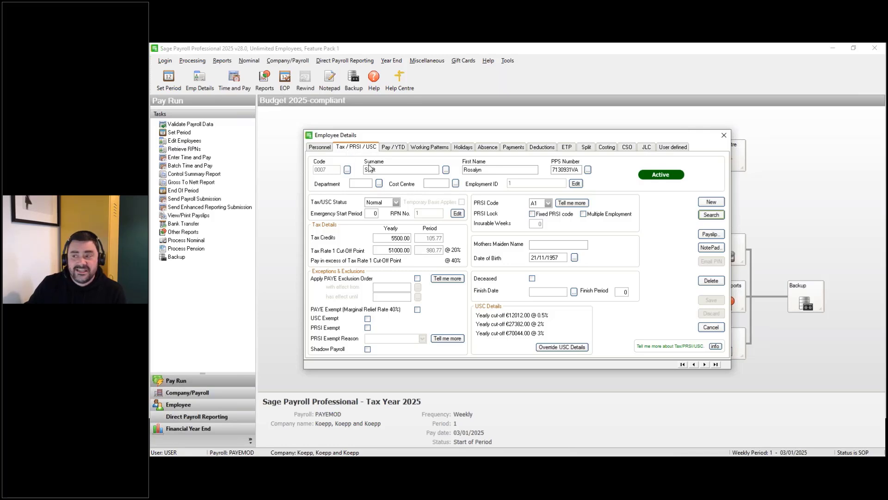
pyautogui.click(549, 204)
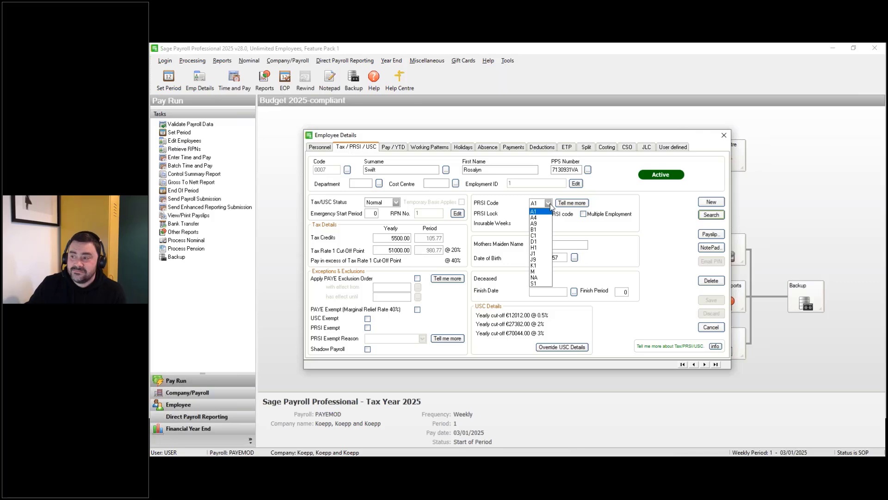
pyautogui.click(542, 253)
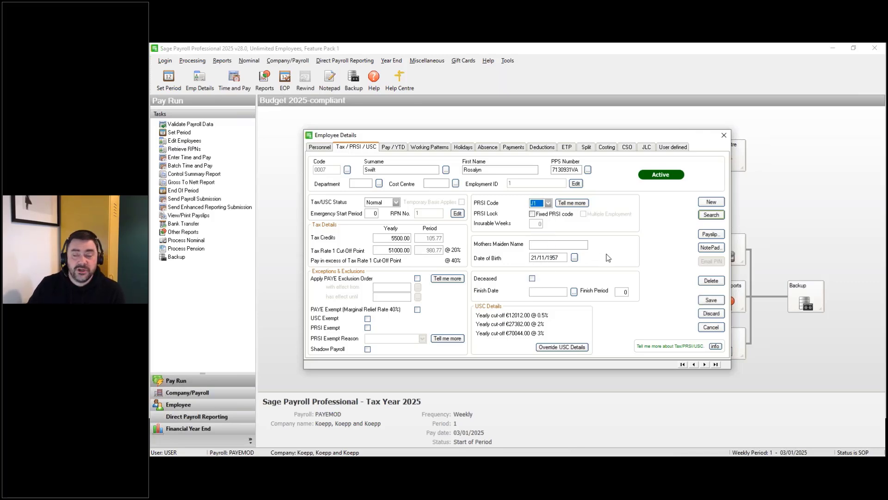
pyautogui.click(713, 300)
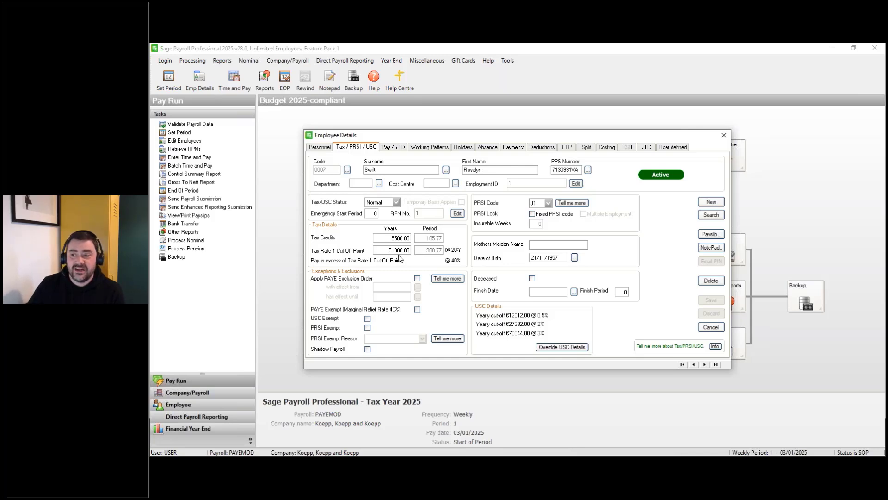
pyautogui.click(711, 328)
pyautogui.hotkey('alt', 'Tab')
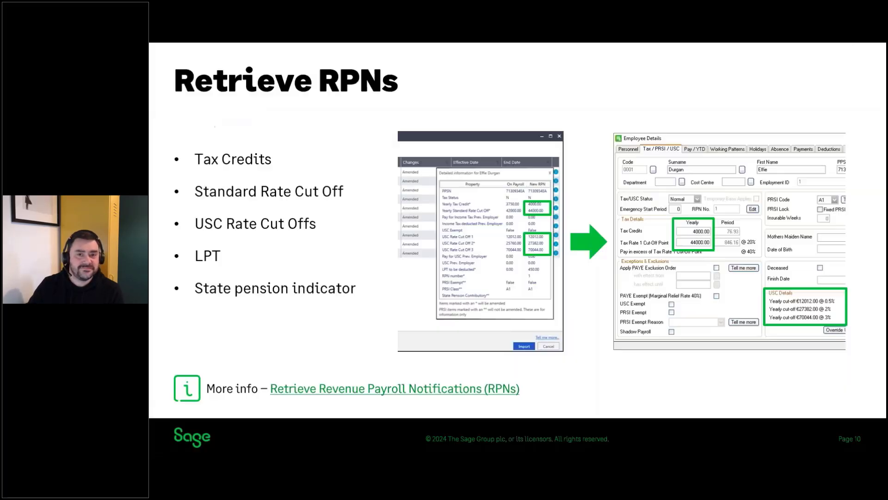